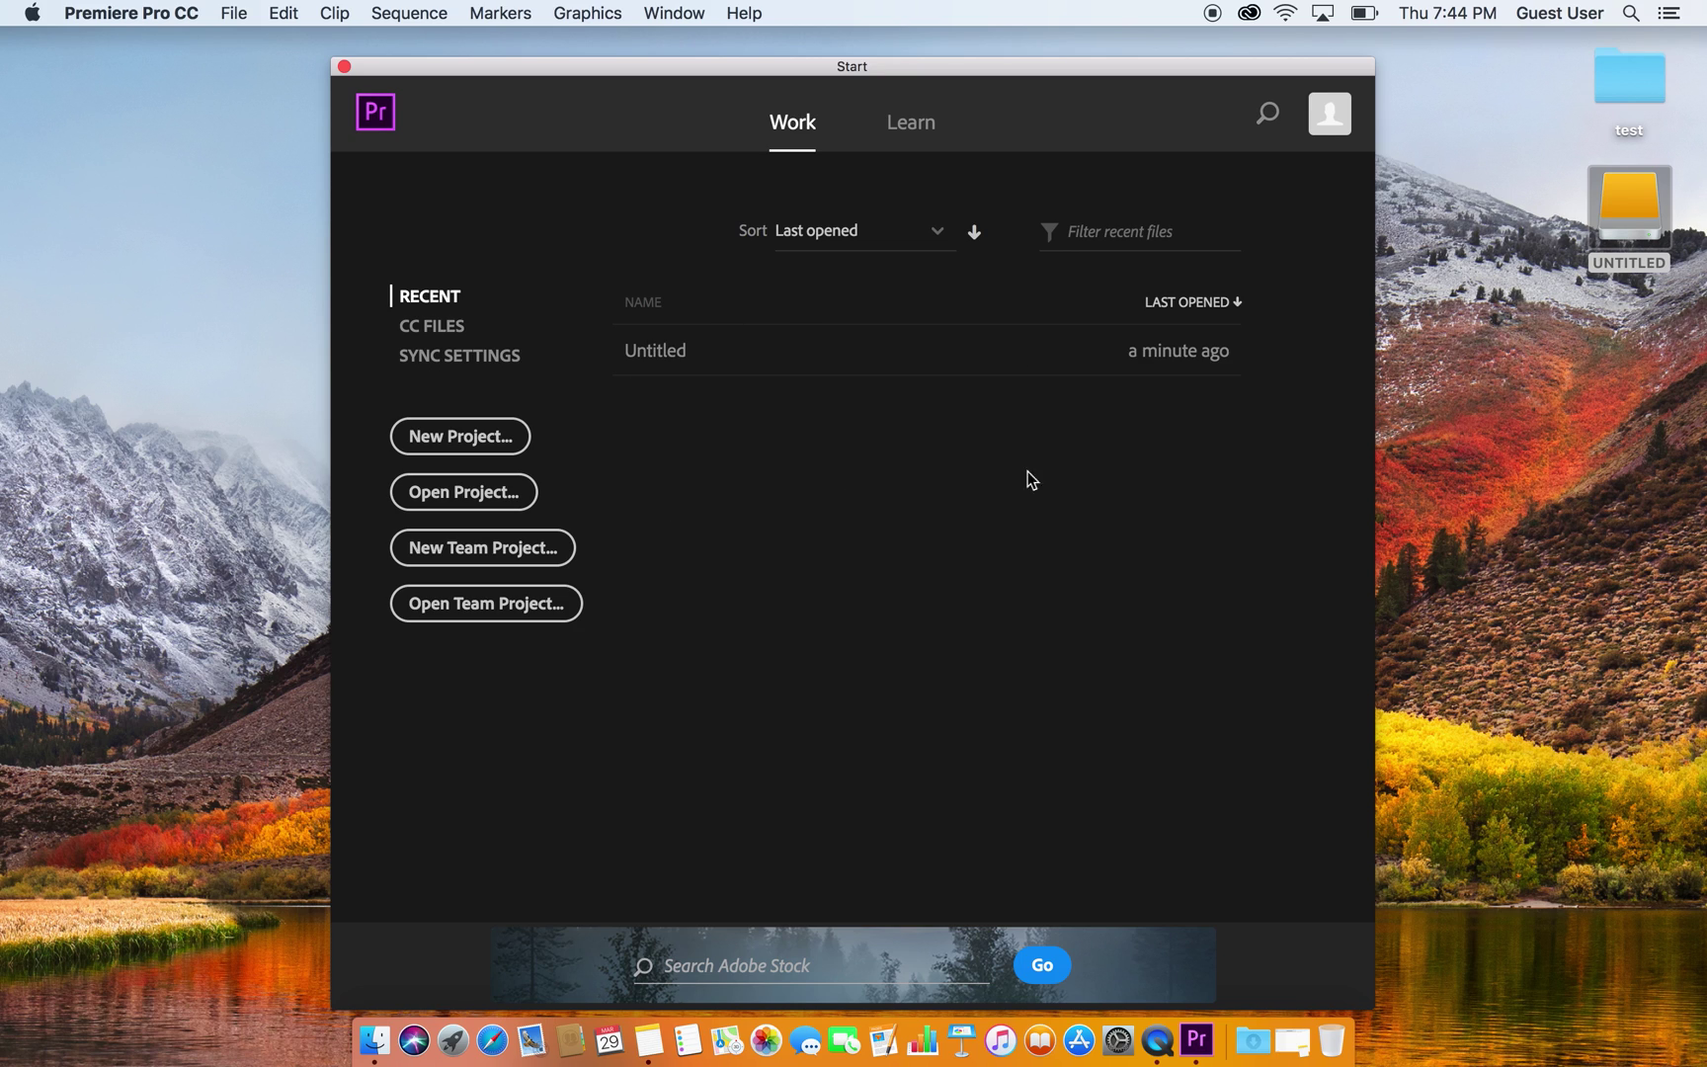
# Step: Open the recent Untitled project from the Start screen
pyautogui.click(671, 352)
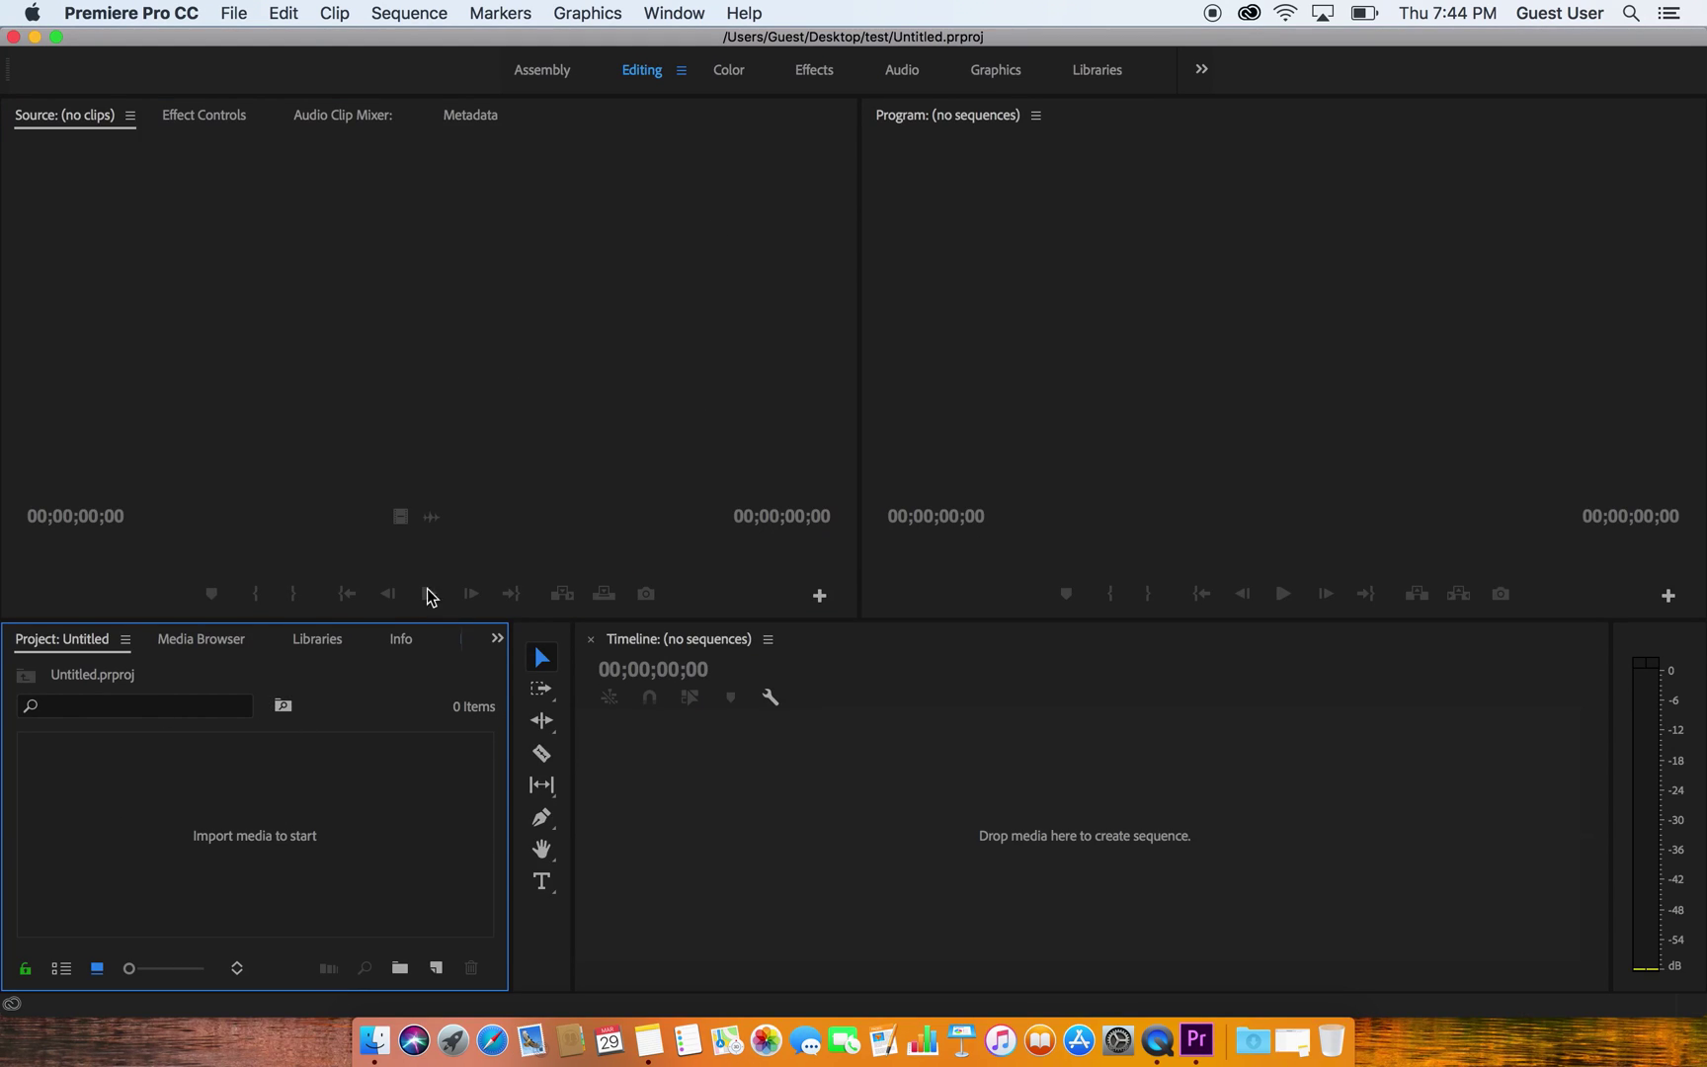
# Step: Show the Window > Extensions submenu listing Sling Studio
pyautogui.click(676, 13)
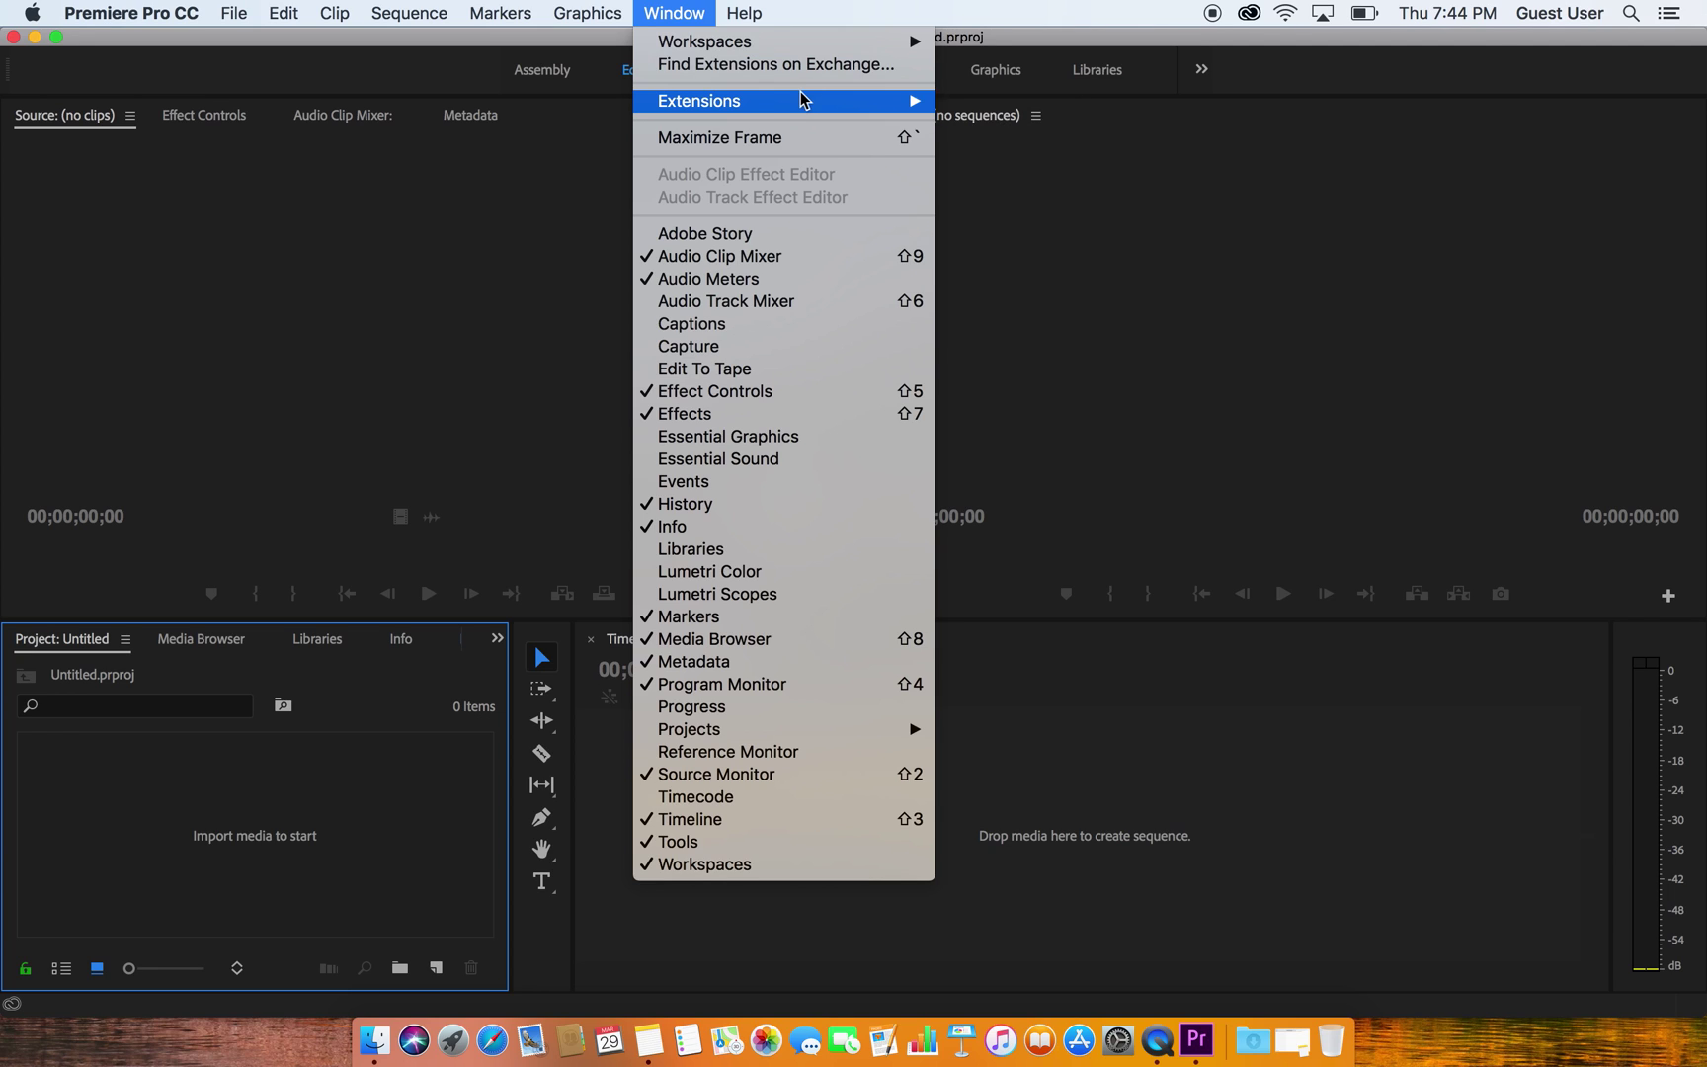
pyautogui.moveTo(803, 99)
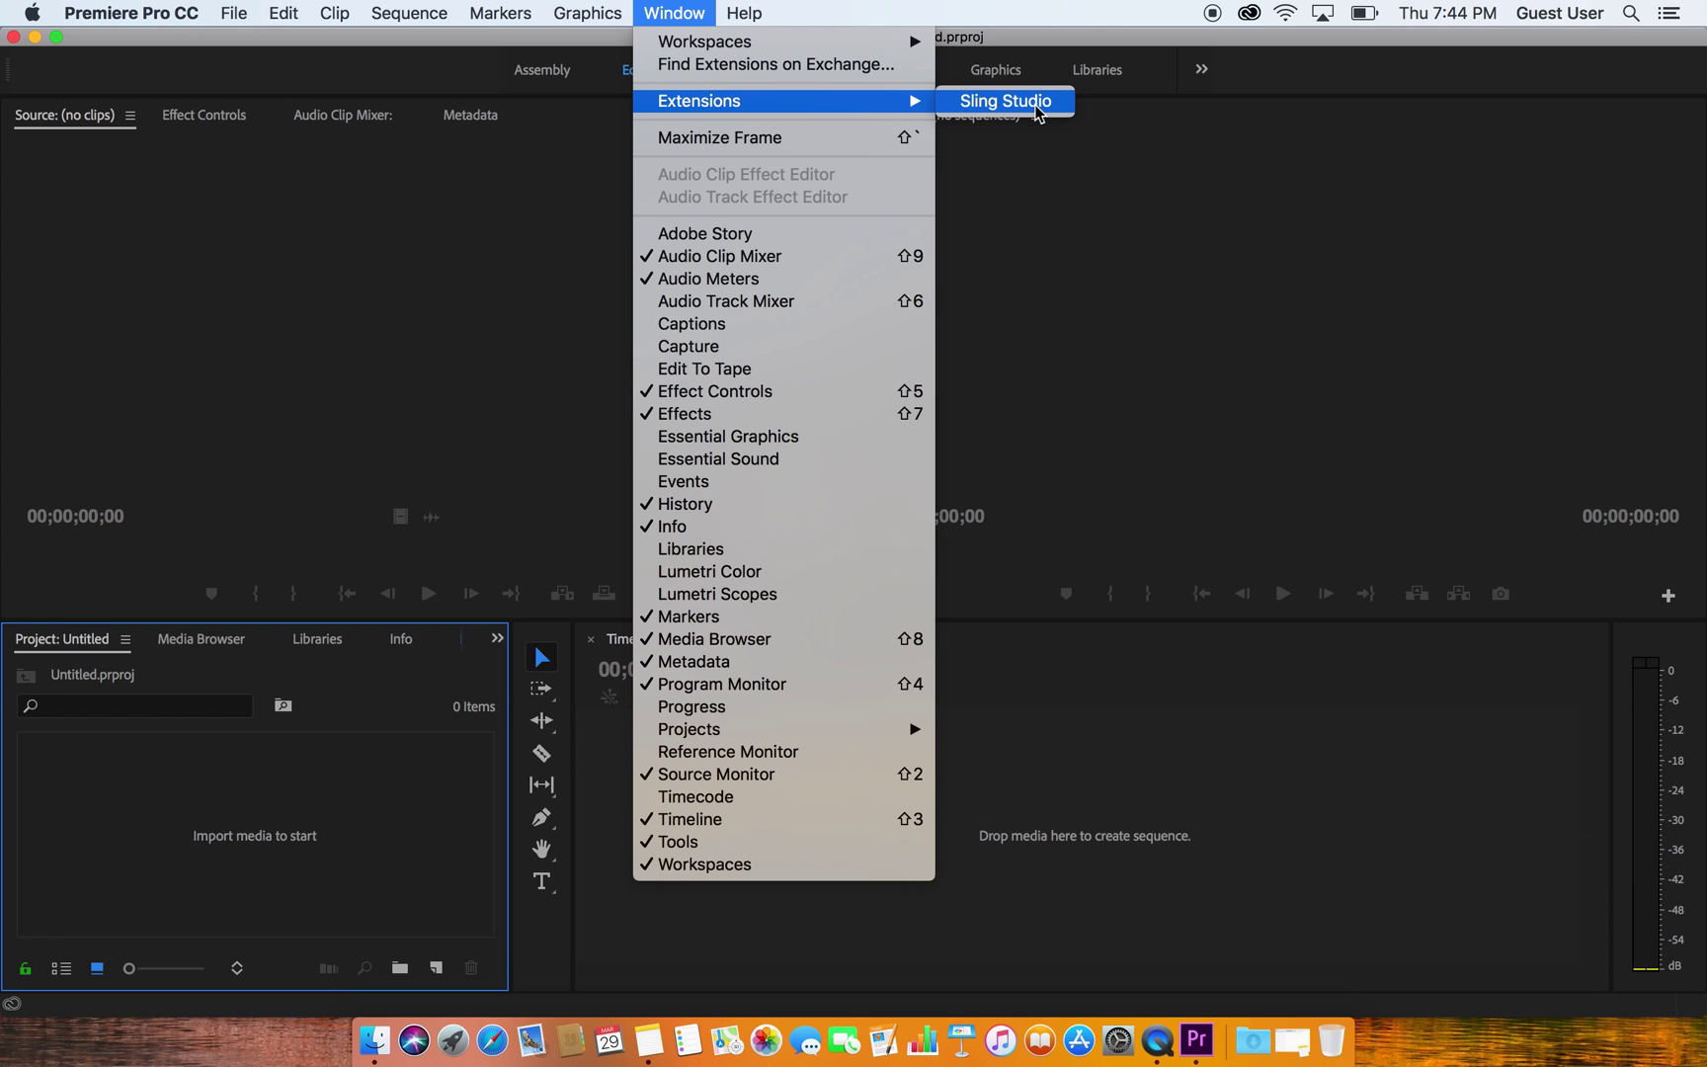
# Step: Launch the Sling Studio extension panel from Window > Extensions
pyautogui.click(1005, 102)
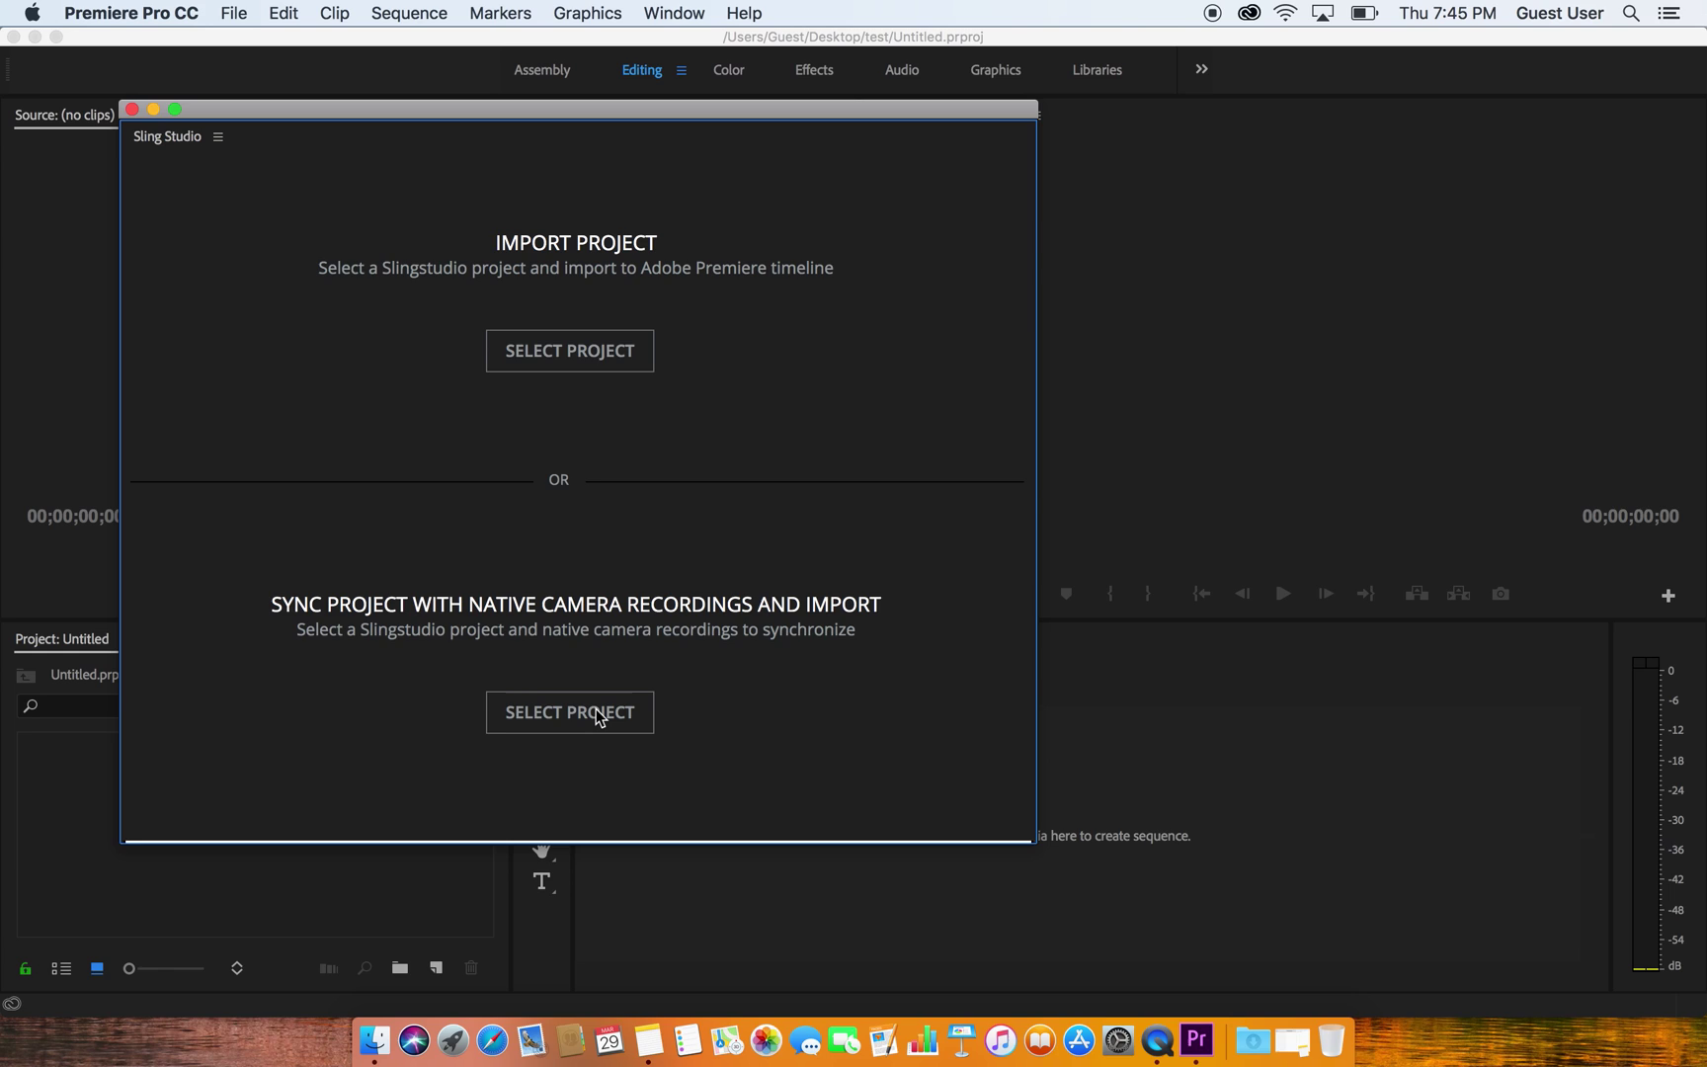
# Step: Import the Saturday morning 3-3 project from UNTITLED > SlingStudio > SlingStudioProjects
pyautogui.click(573, 351)
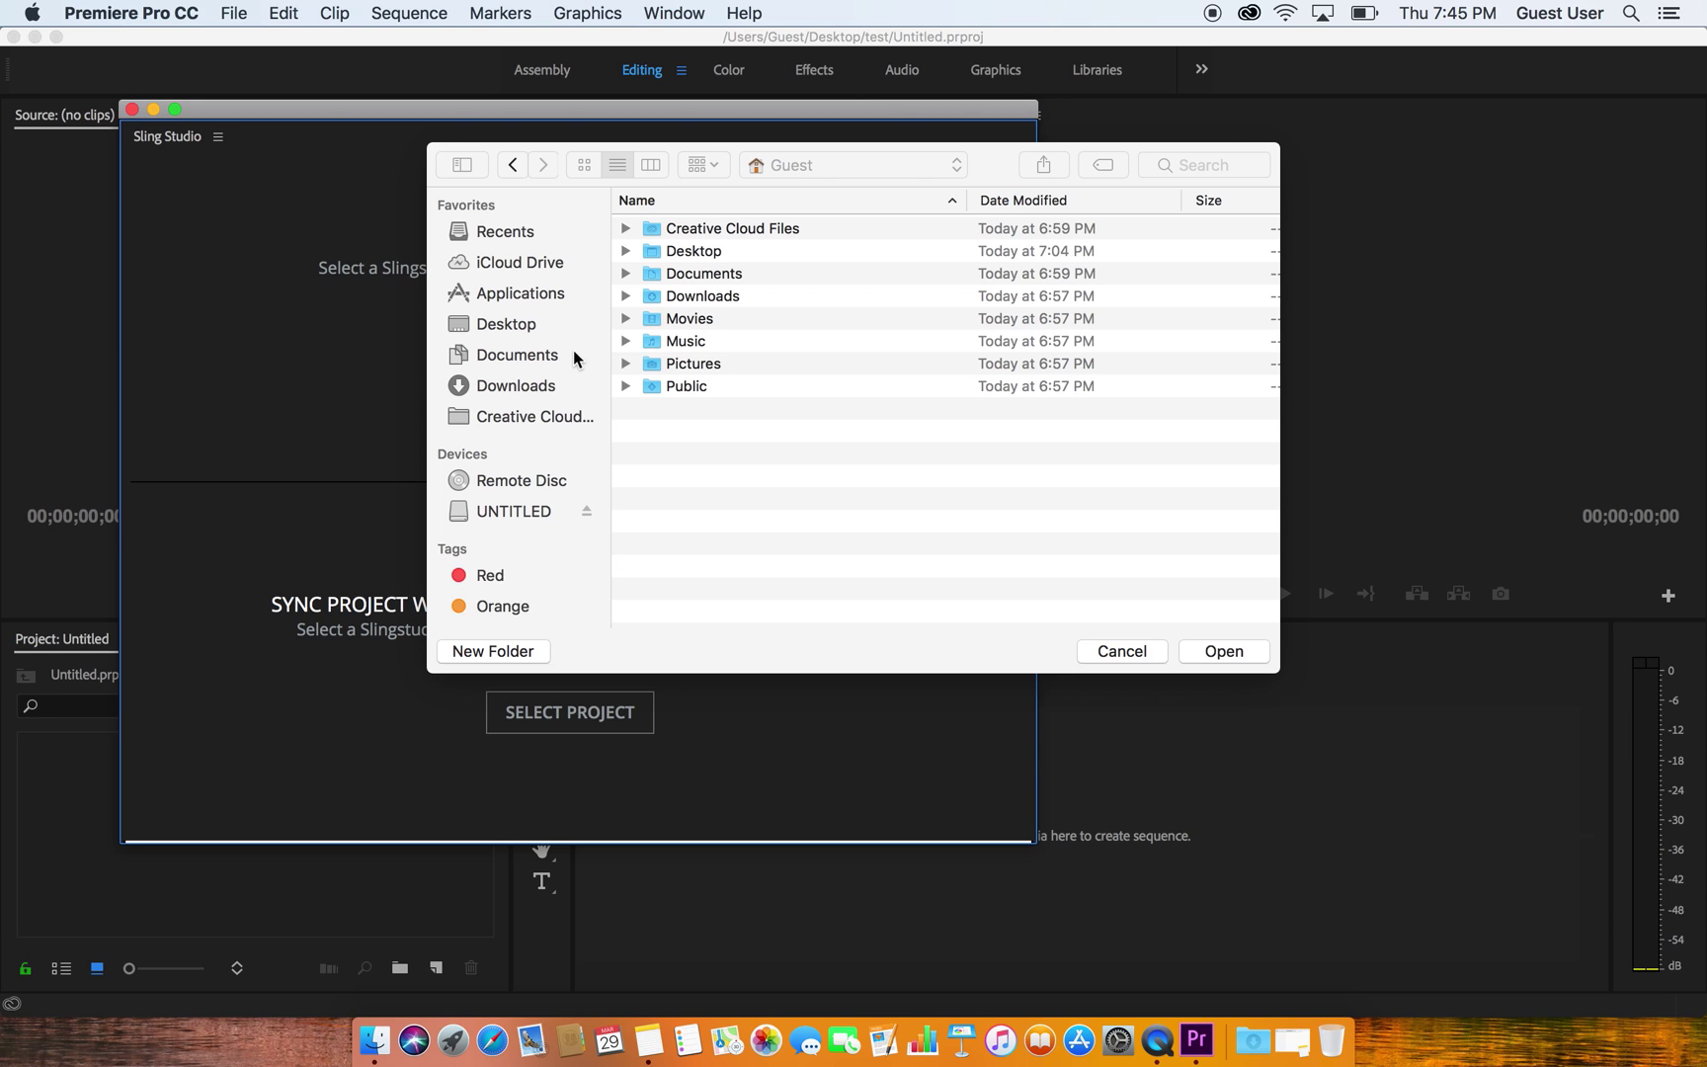
pyautogui.click(537, 511)
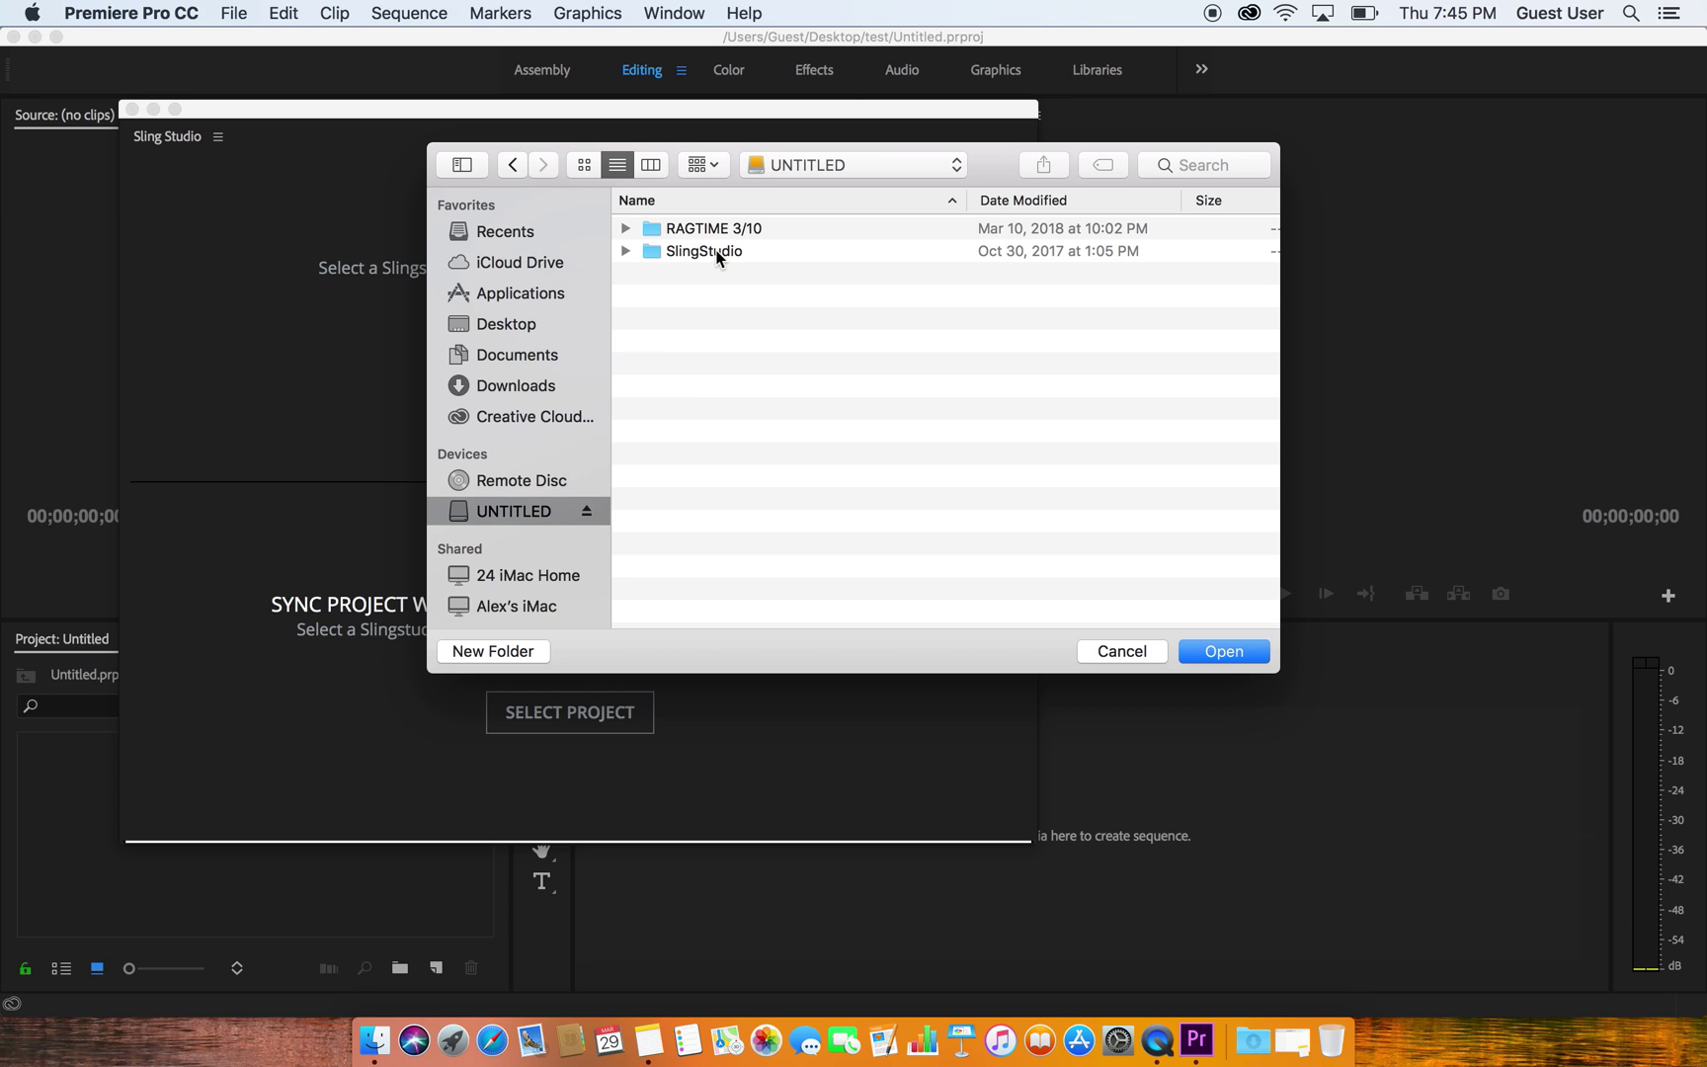
pyautogui.doubleClick(716, 250)
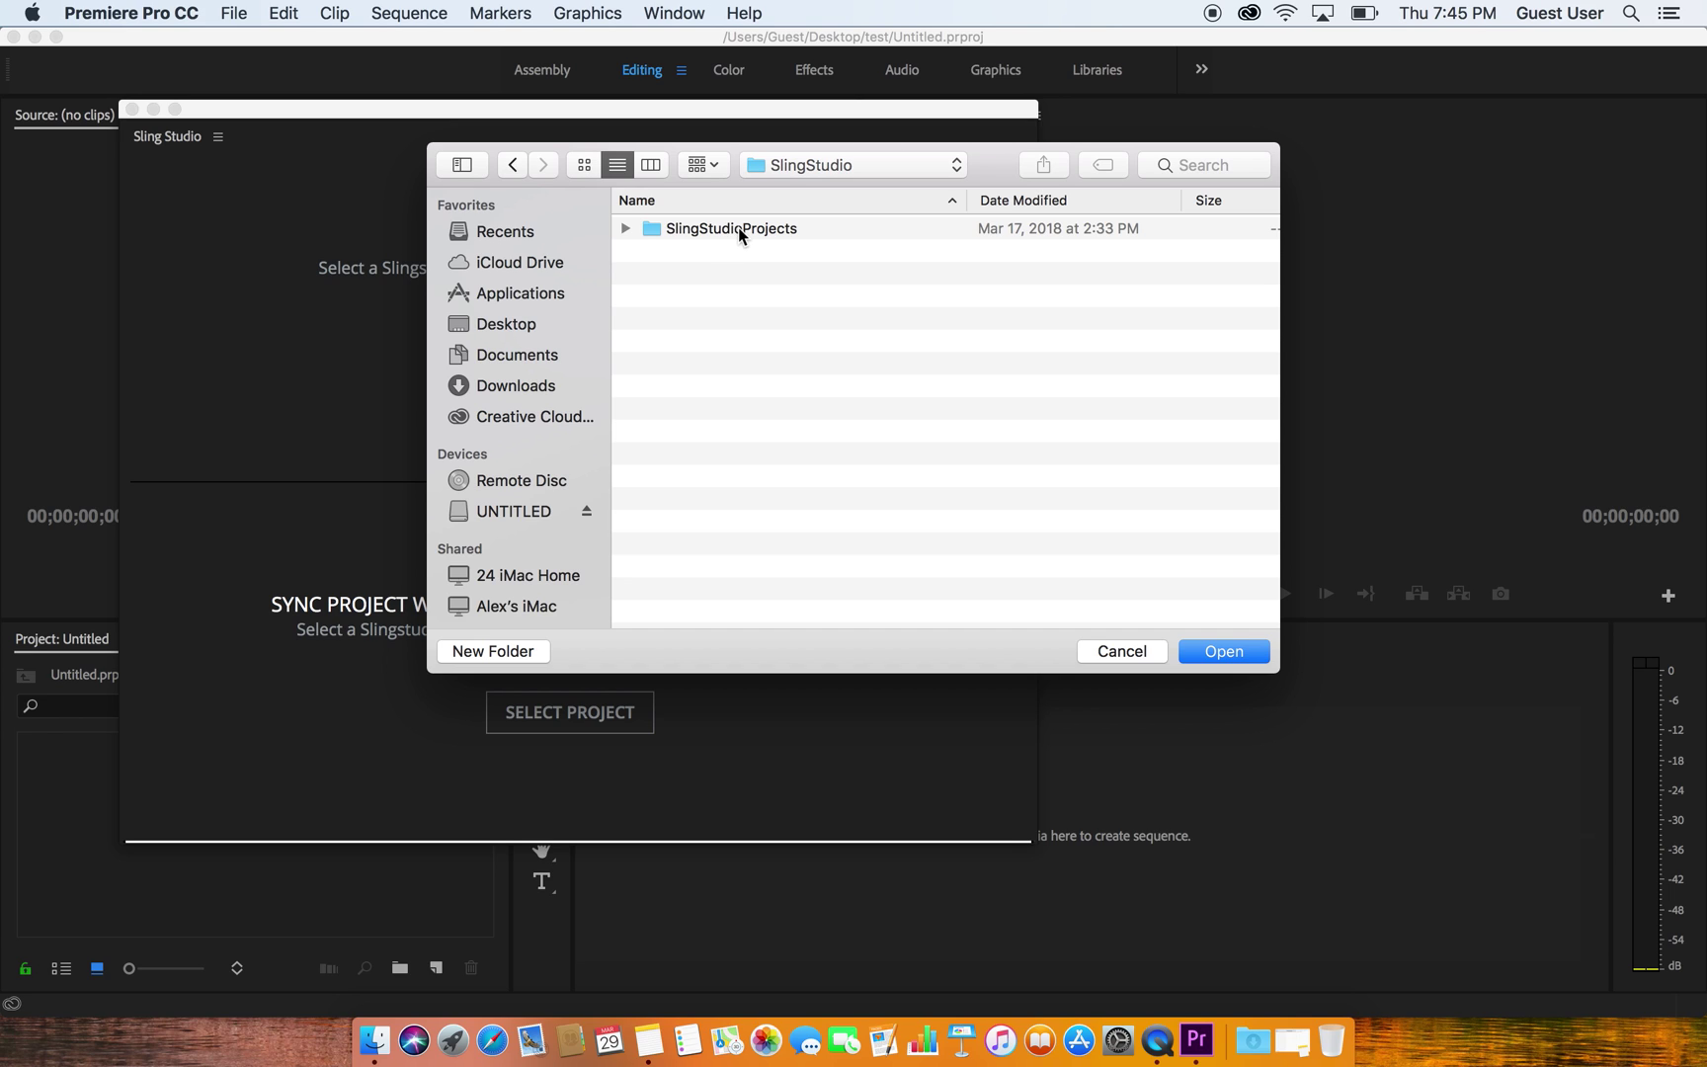
pyautogui.doubleClick(758, 234)
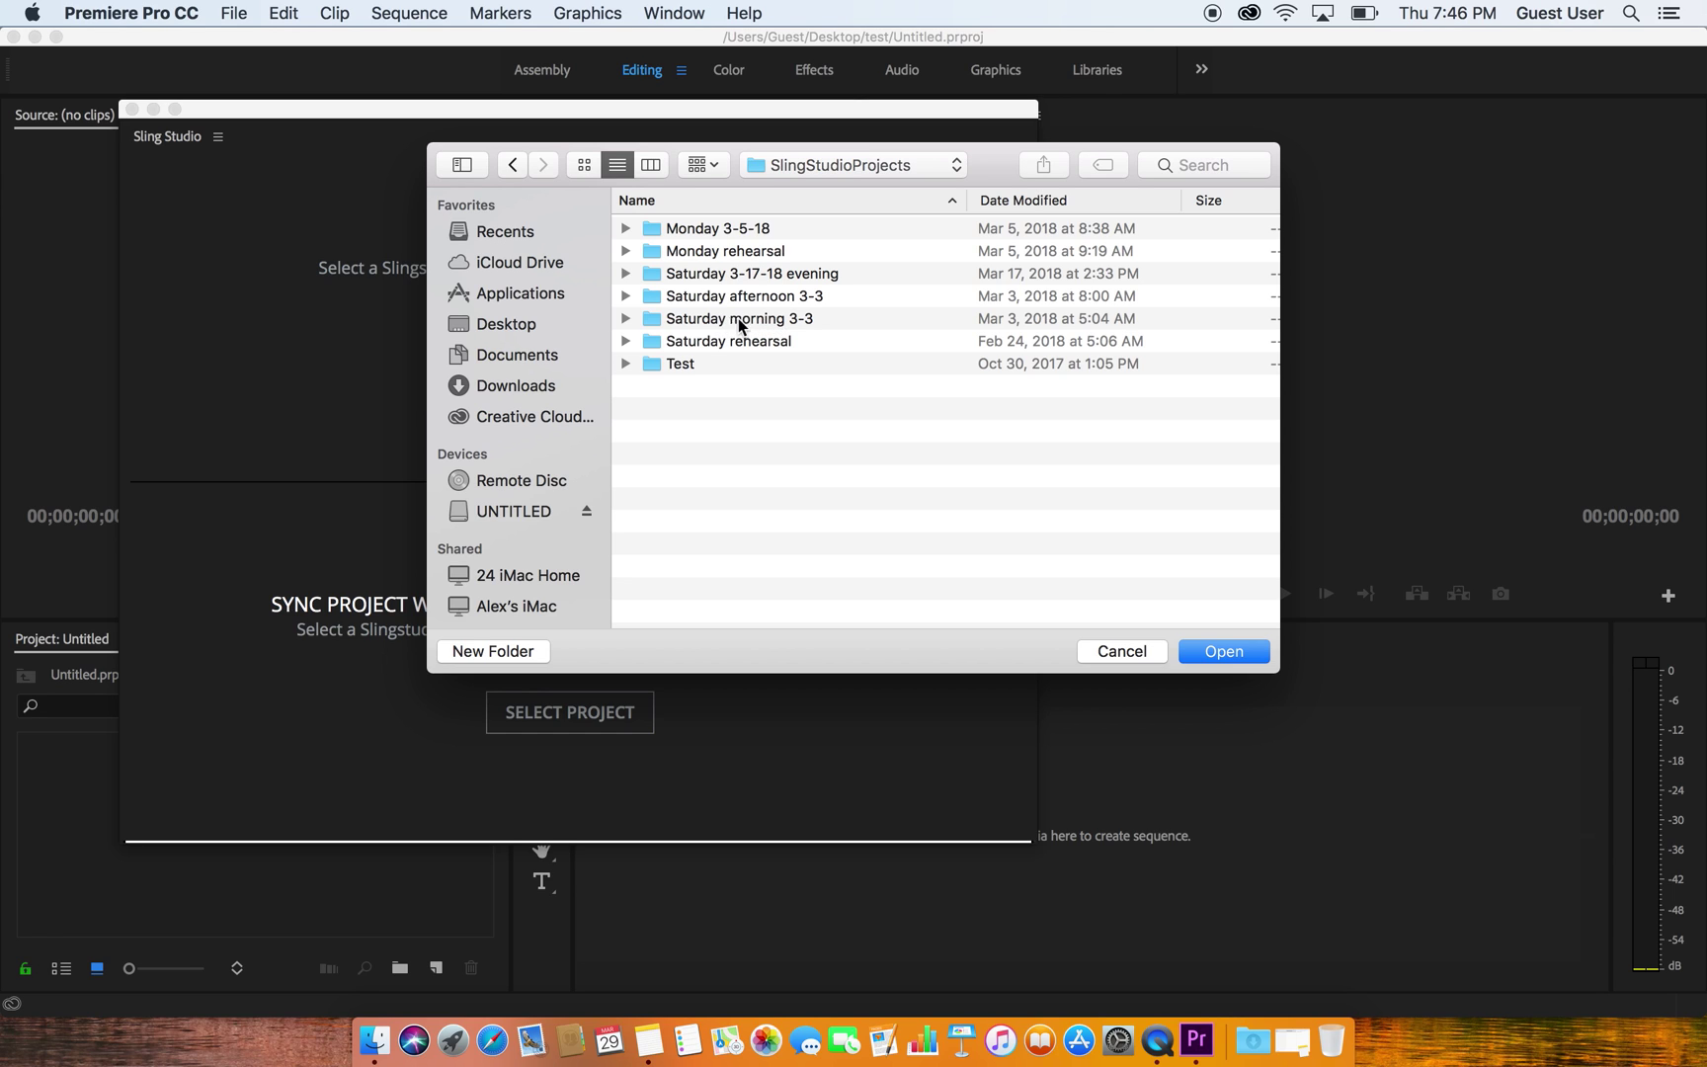
pyautogui.click(764, 325)
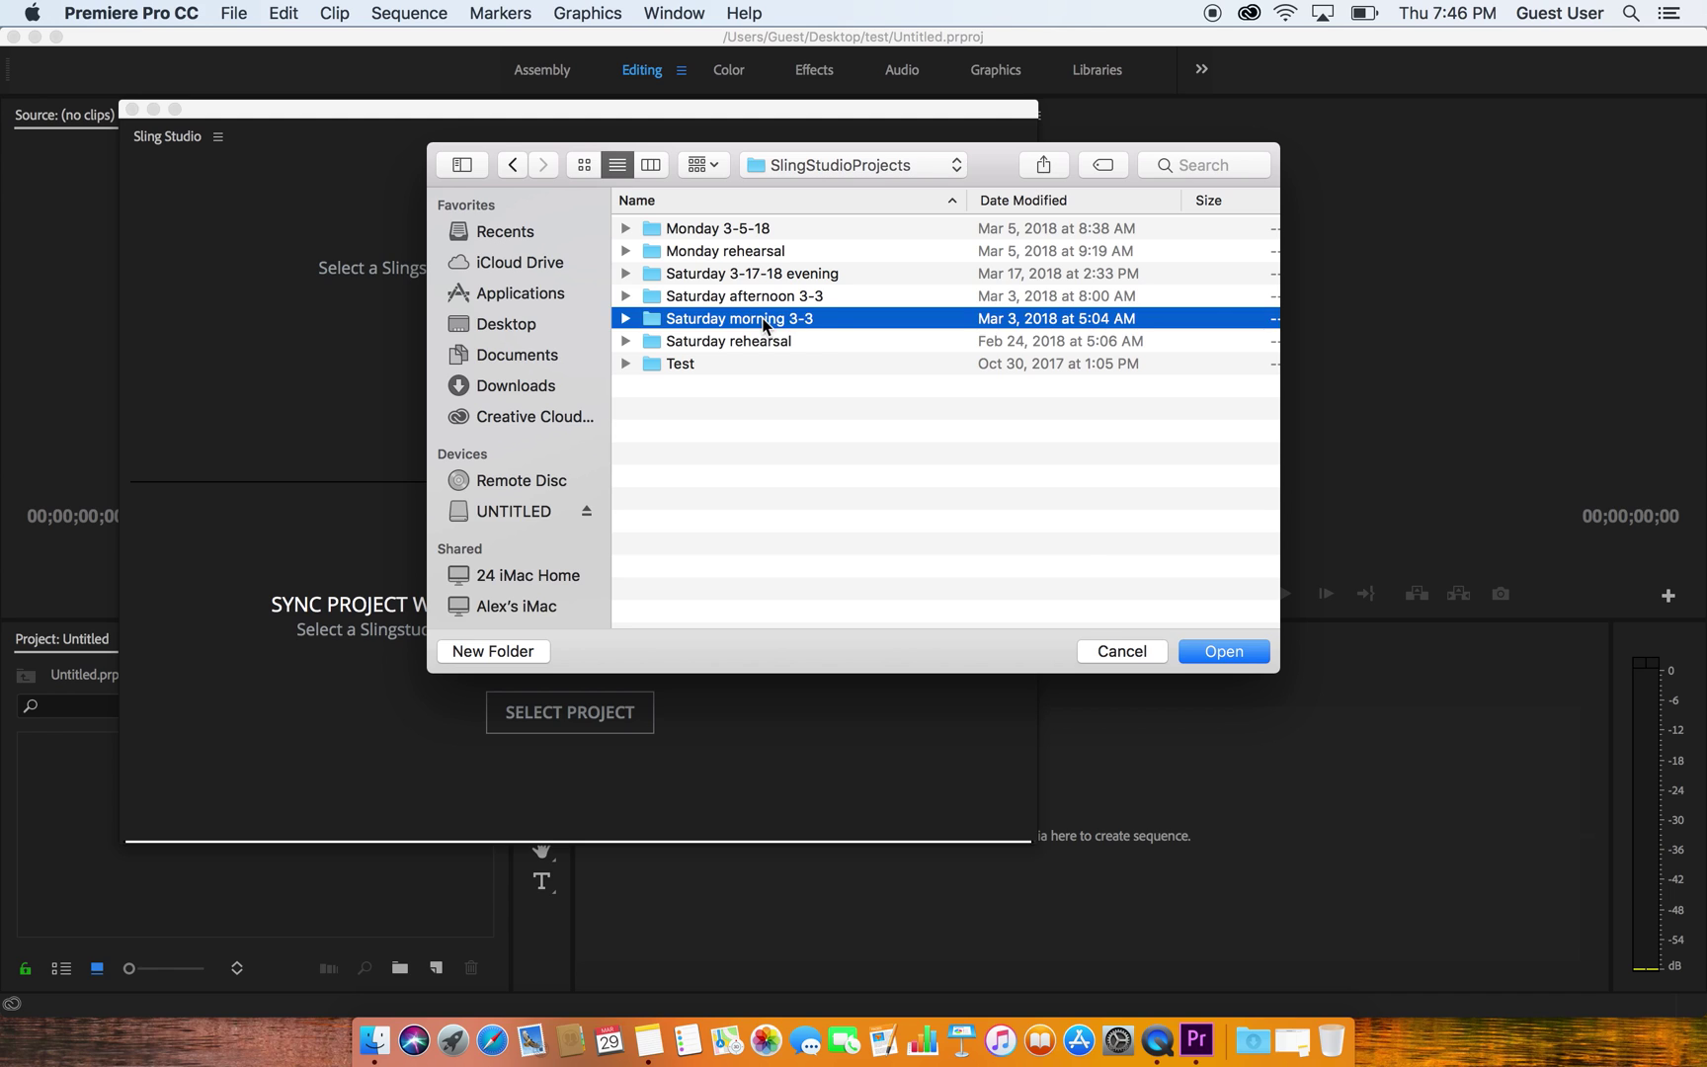
pyautogui.click(1222, 649)
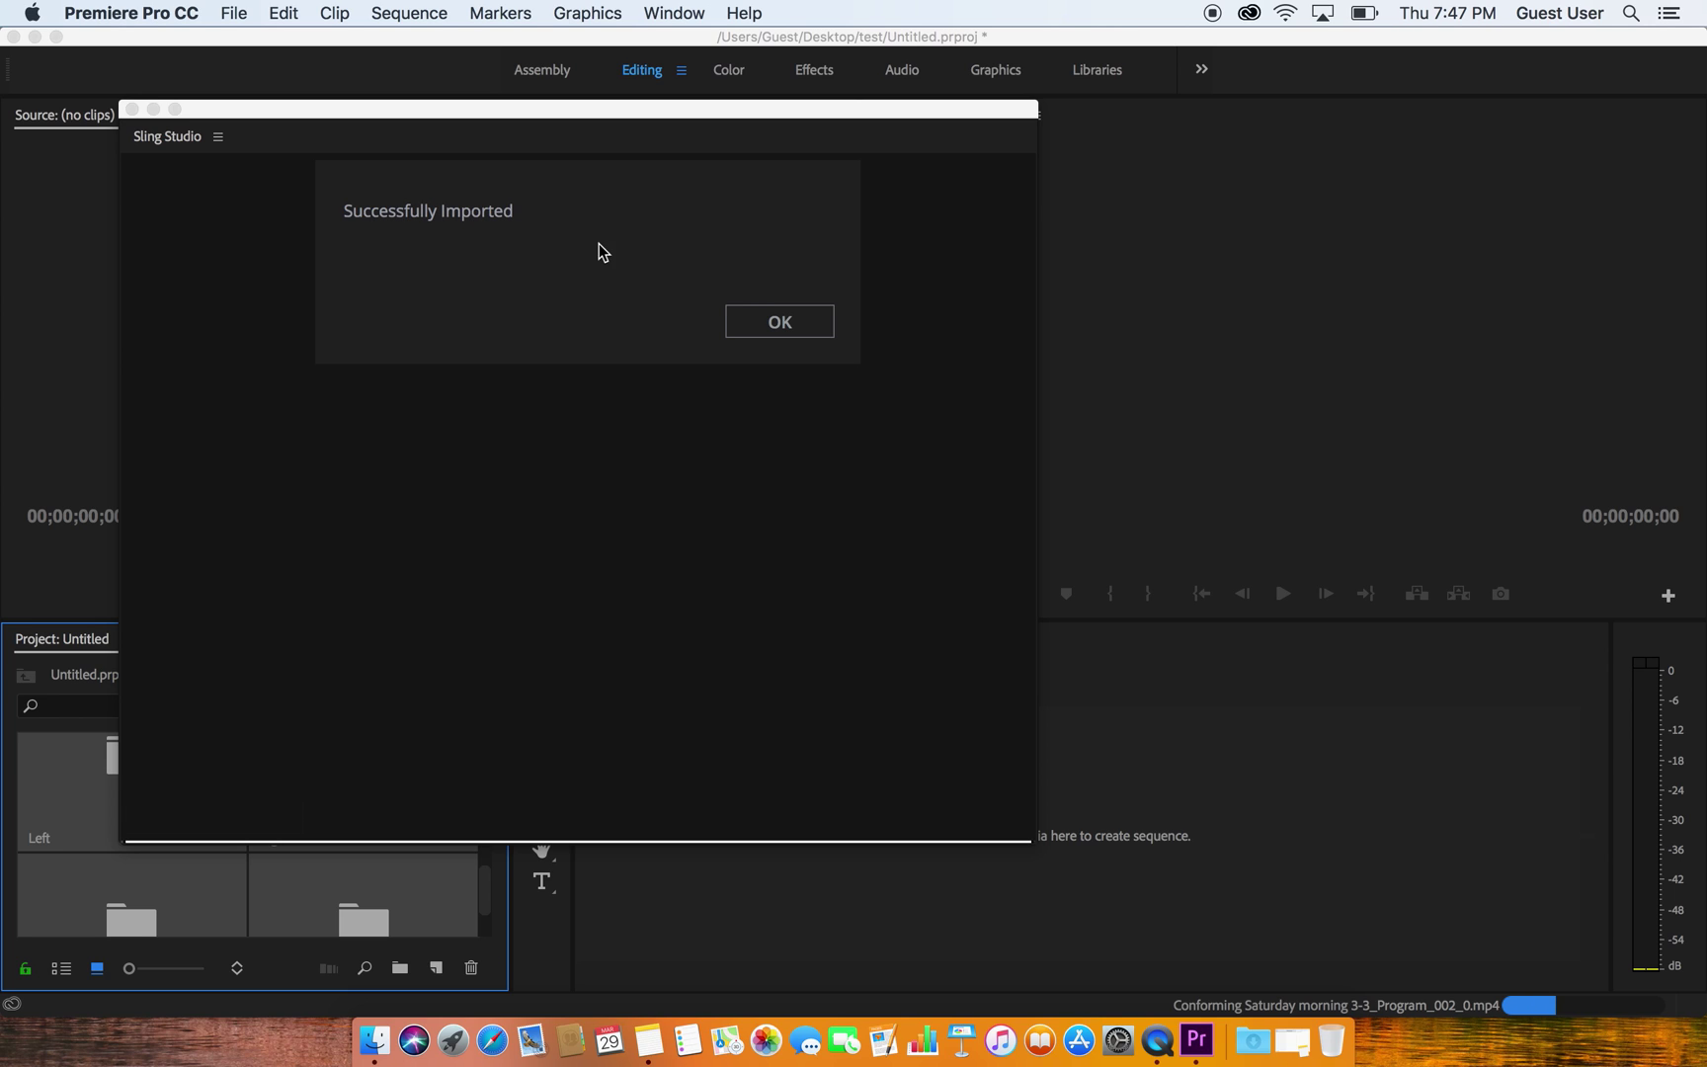
# Step: Acknowledge the Successfully Imported message and close the Sling Studio panel
pyautogui.click(779, 322)
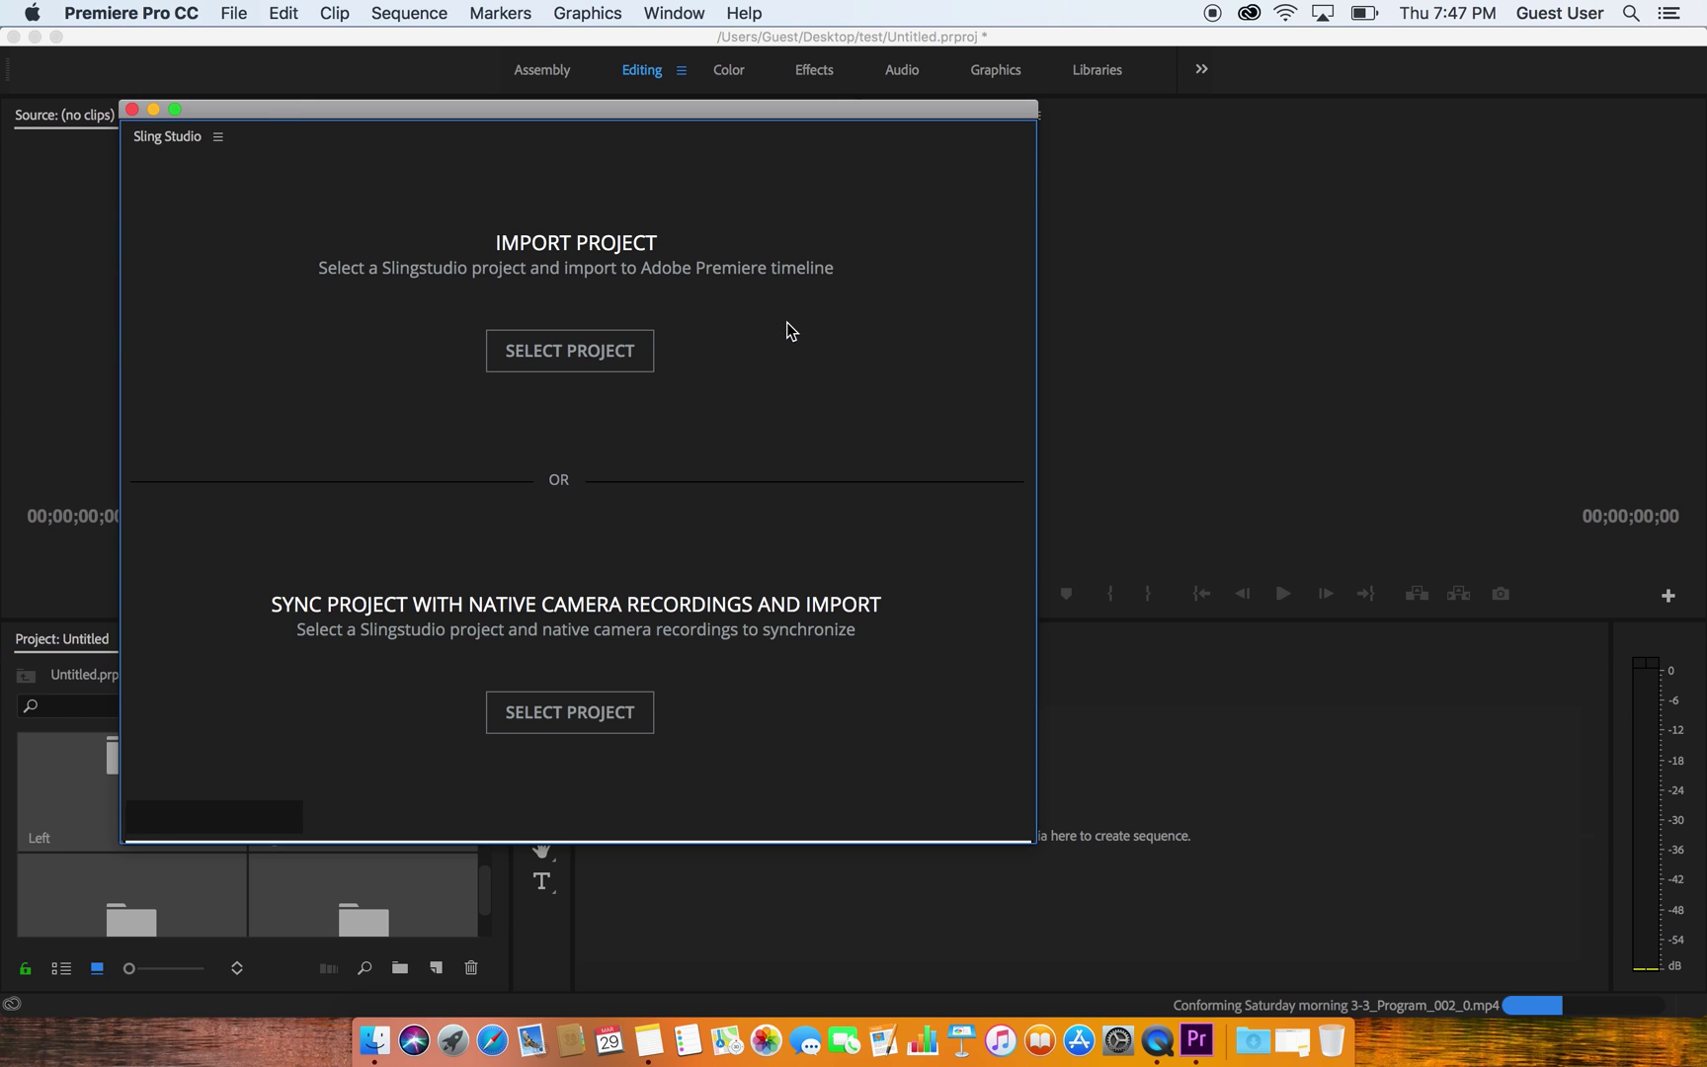
pyautogui.click(133, 110)
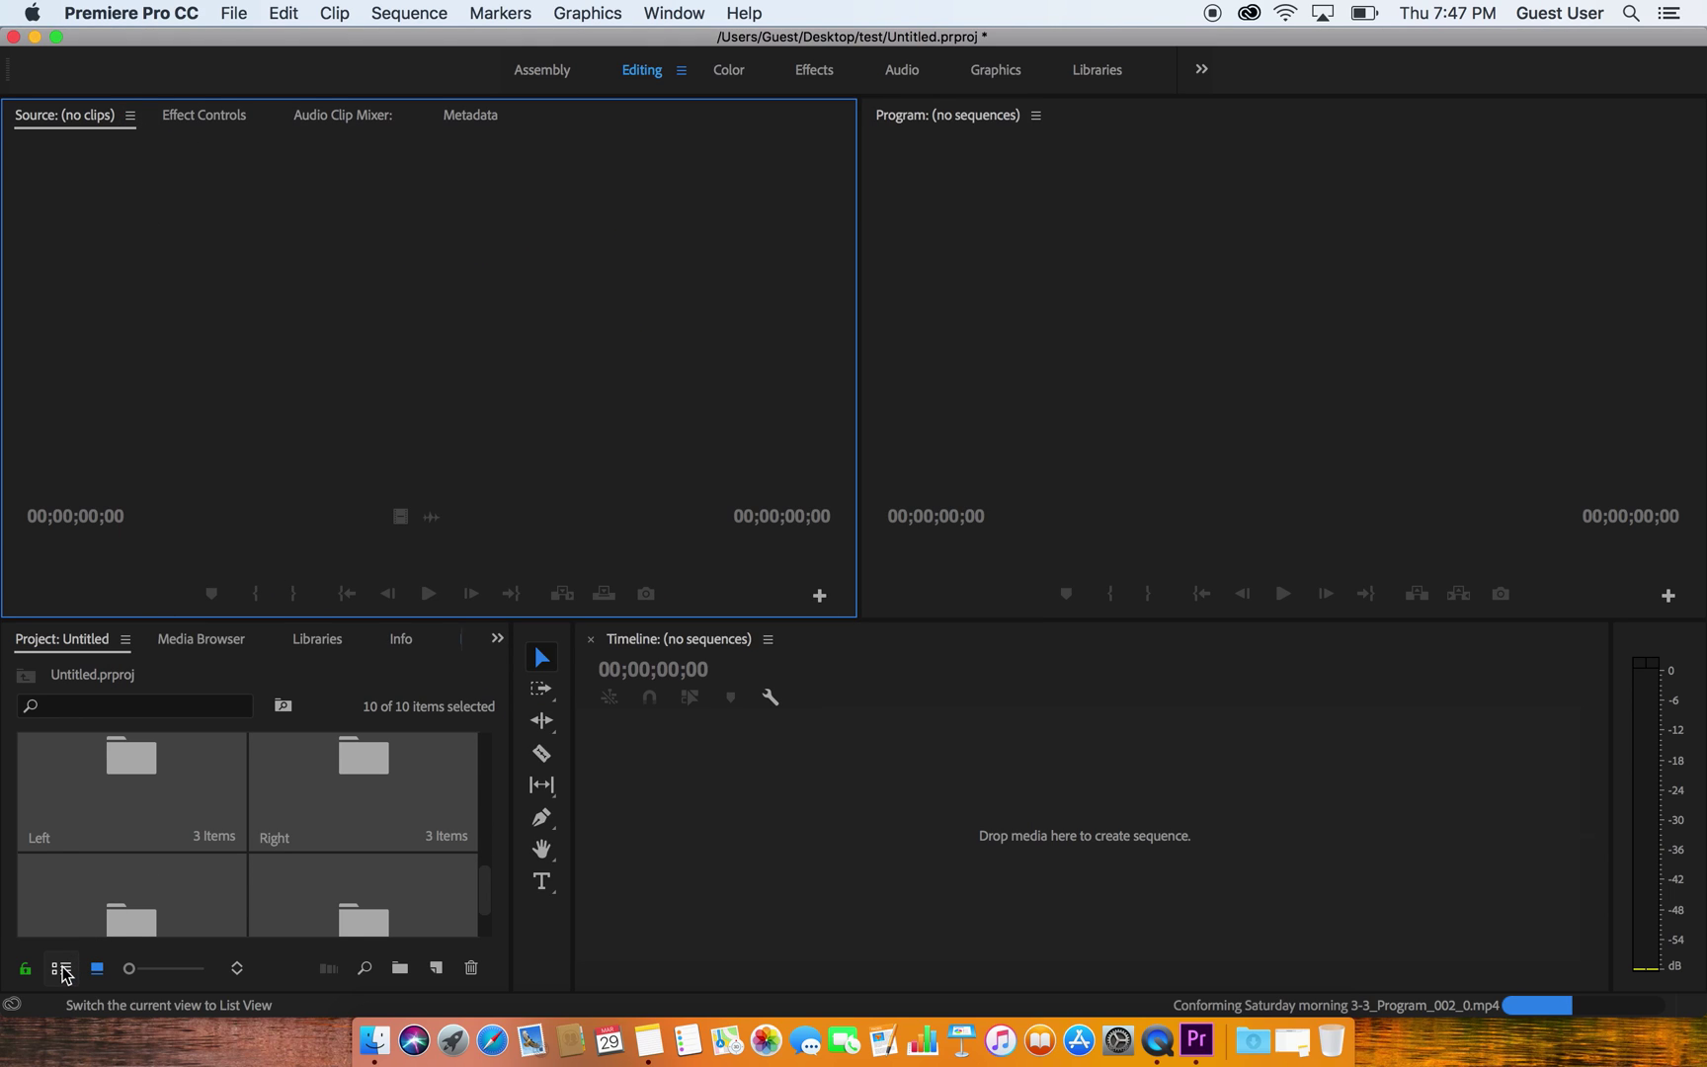
# Step: Switch the Project panel to list view and select the merged sources:sequence item
pyautogui.click(60, 968)
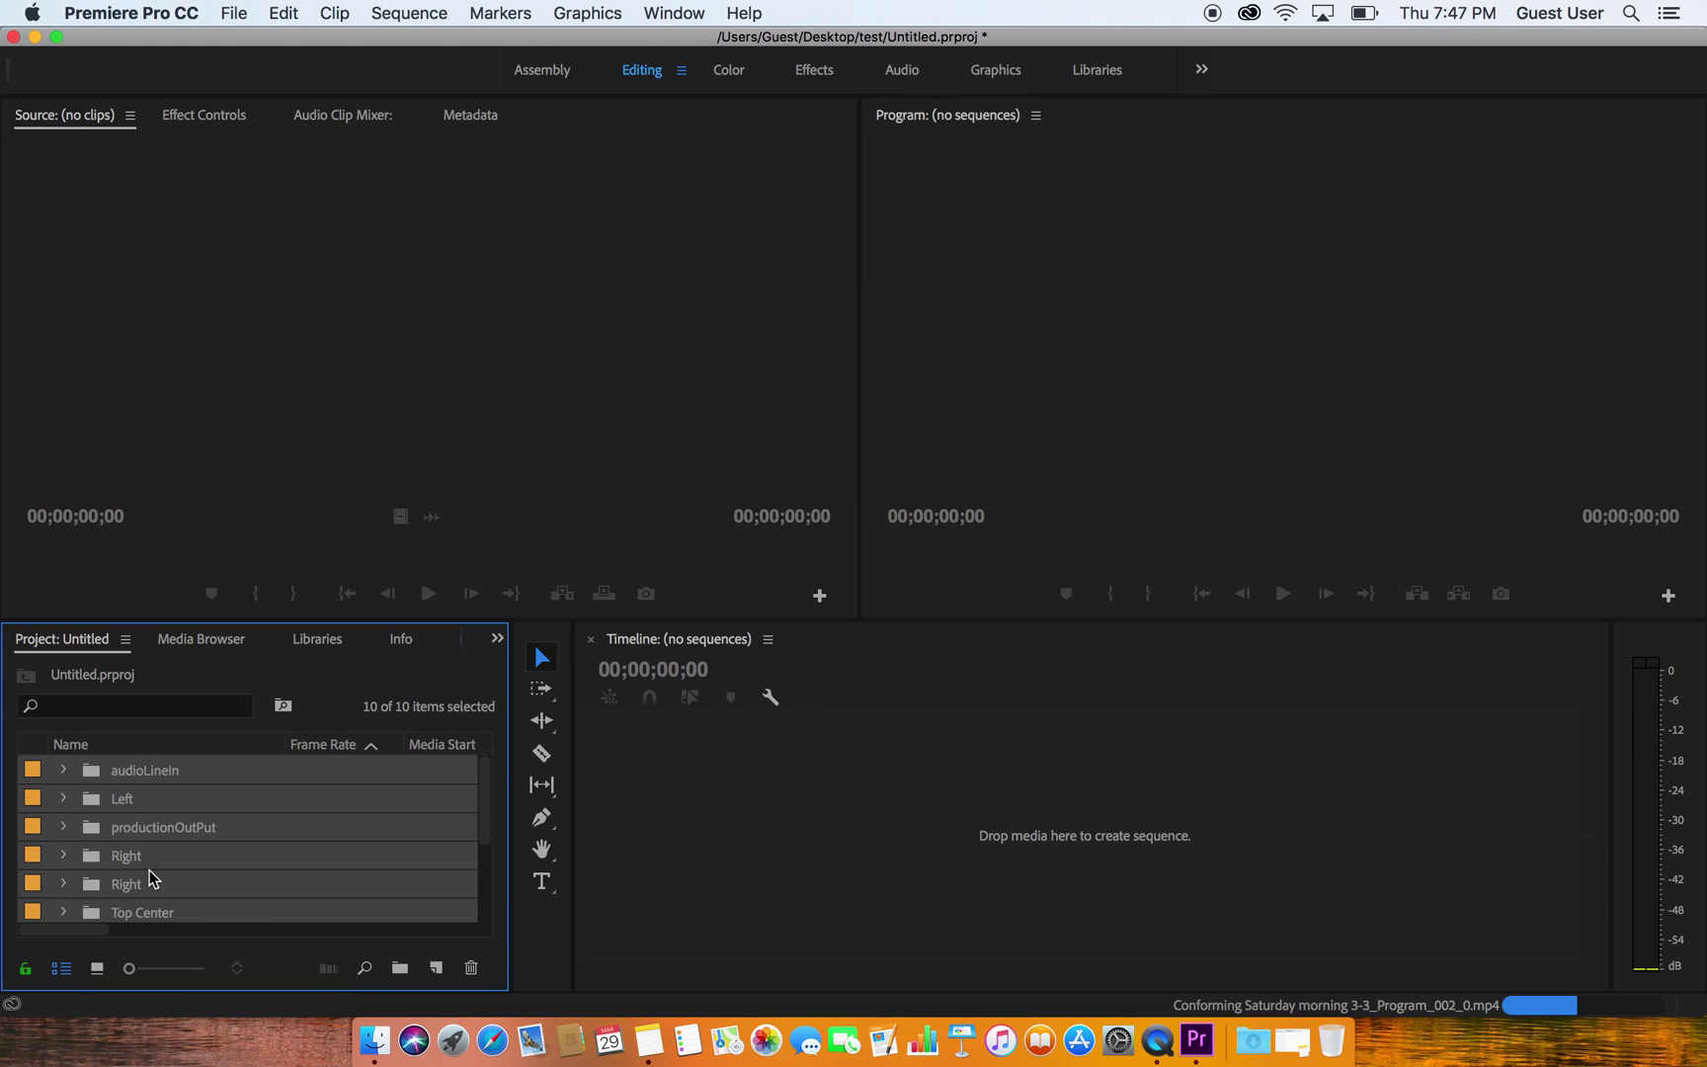
pyautogui.scroll(-1, 153, 802)
pyautogui.scroll(-4, 153, 801)
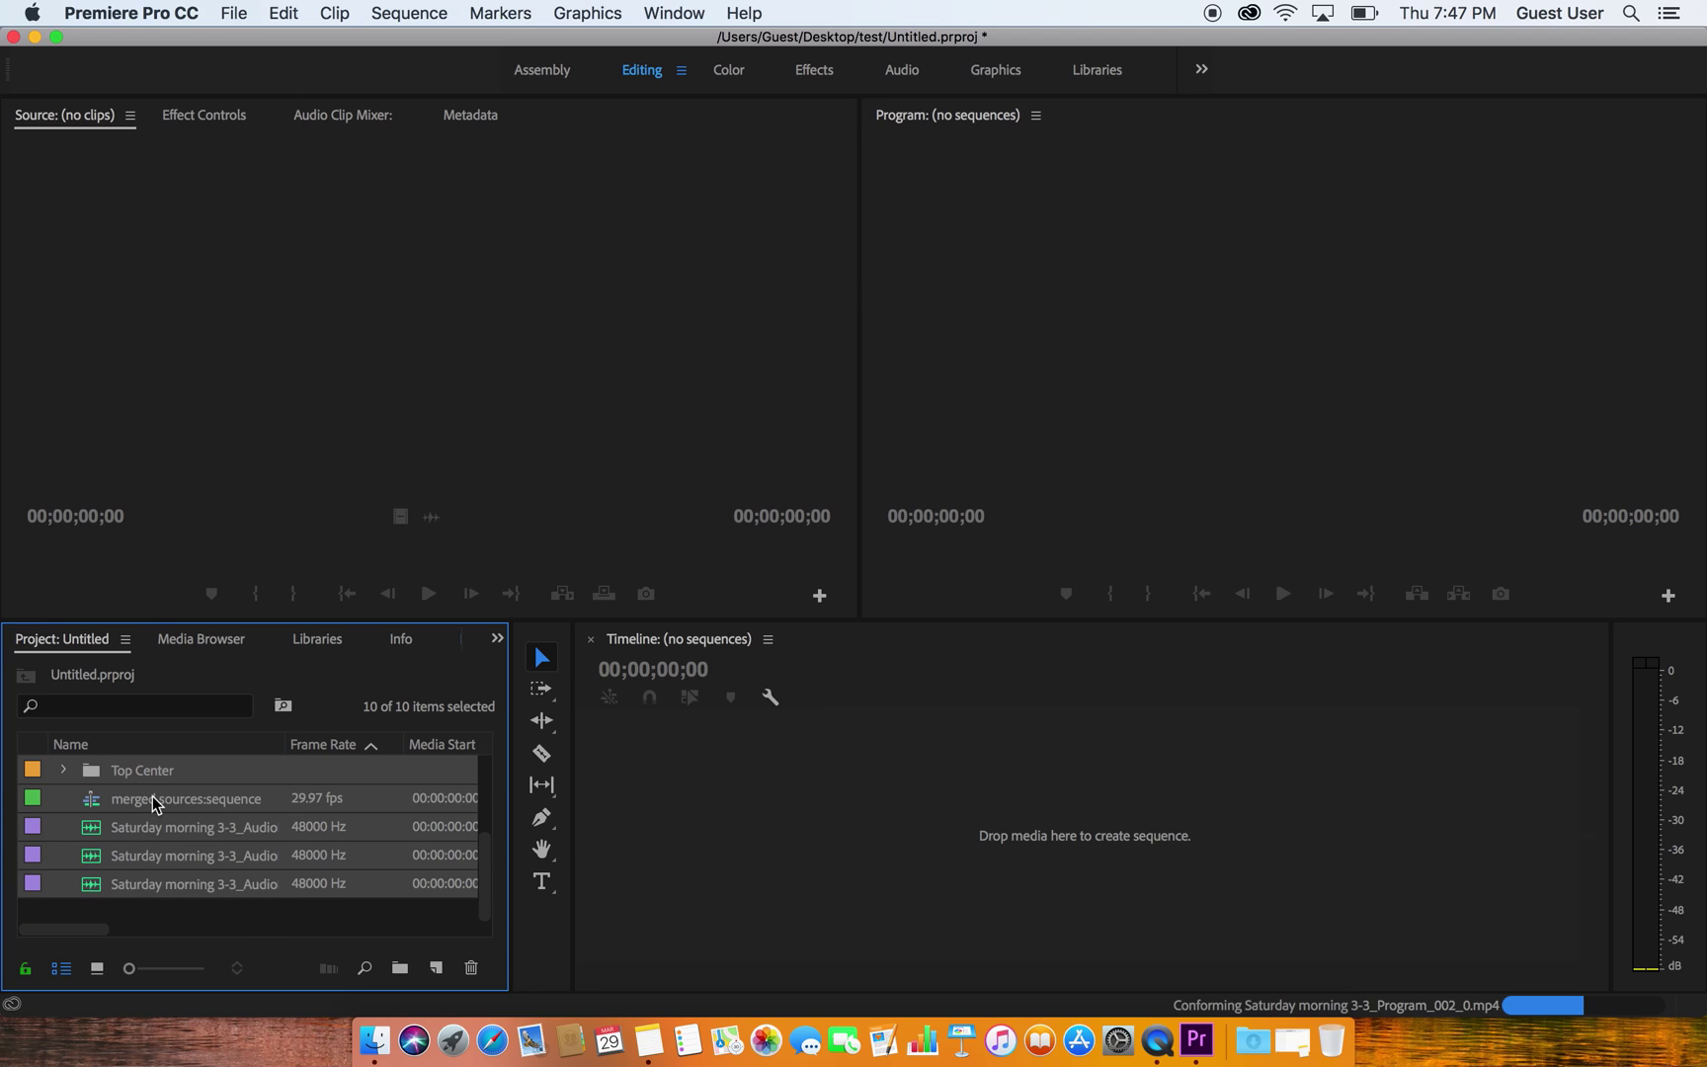
pyautogui.scroll(5, 153, 800)
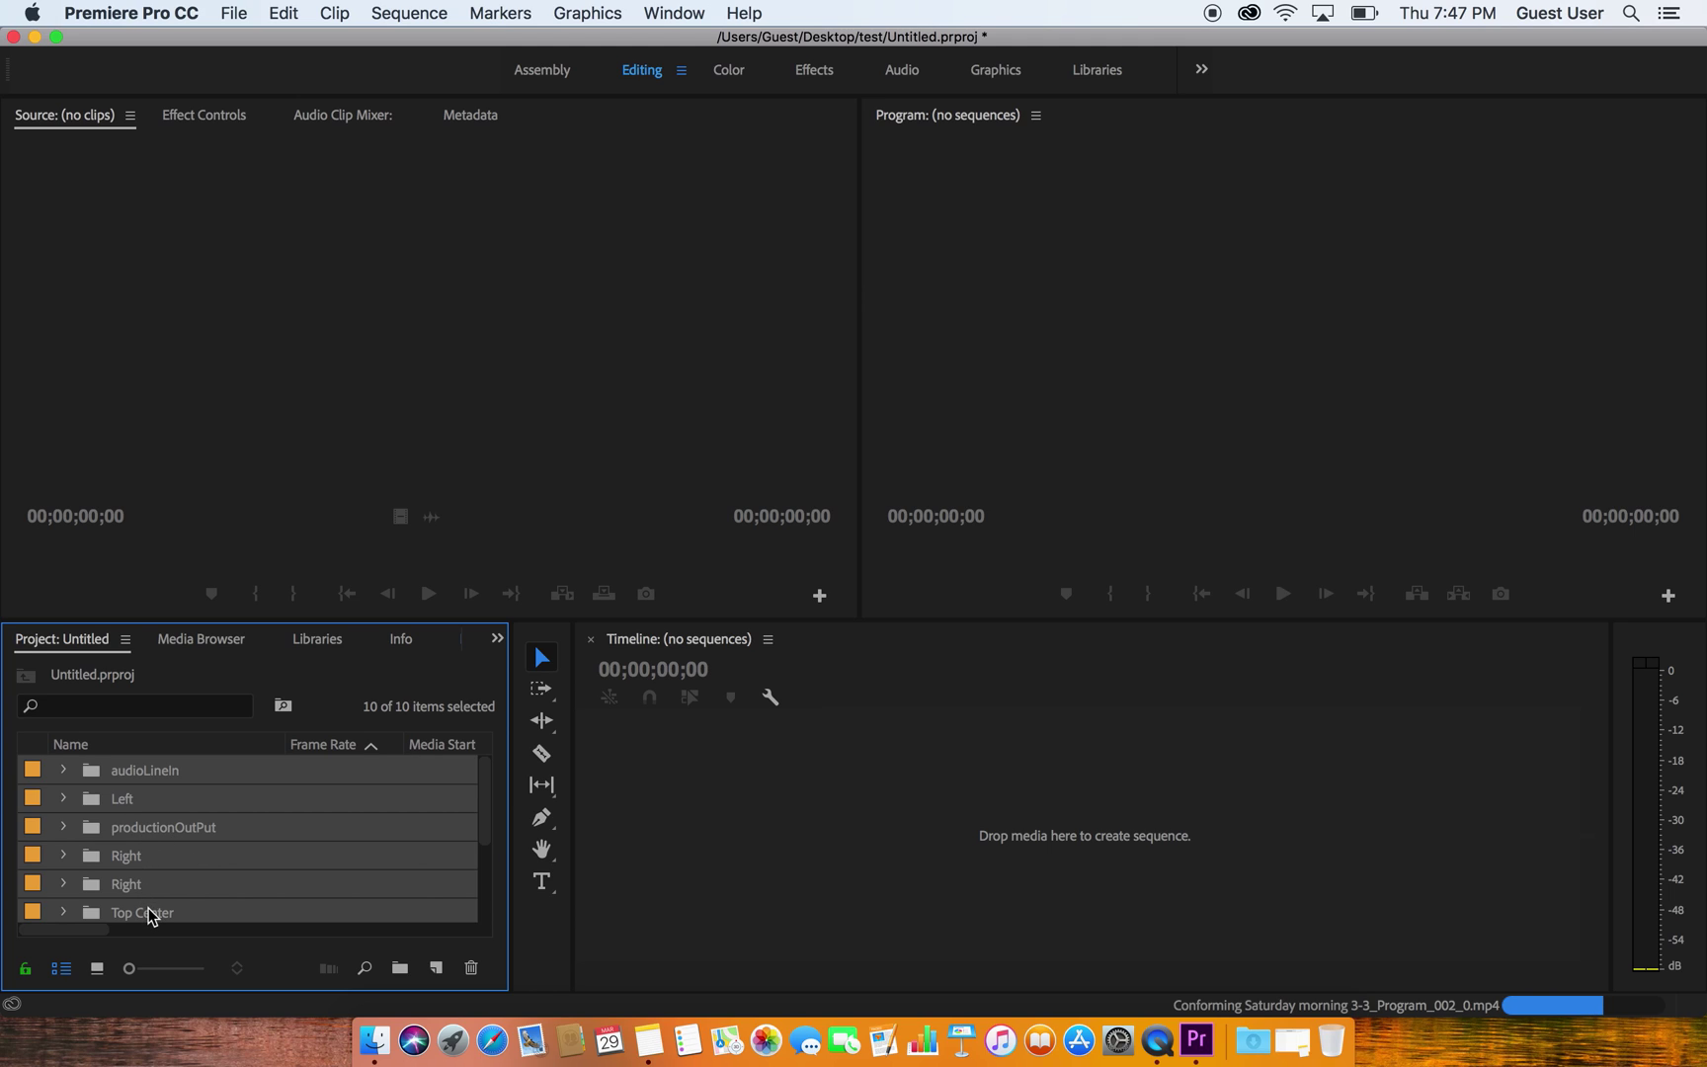
pyautogui.scroll(-5, 148, 912)
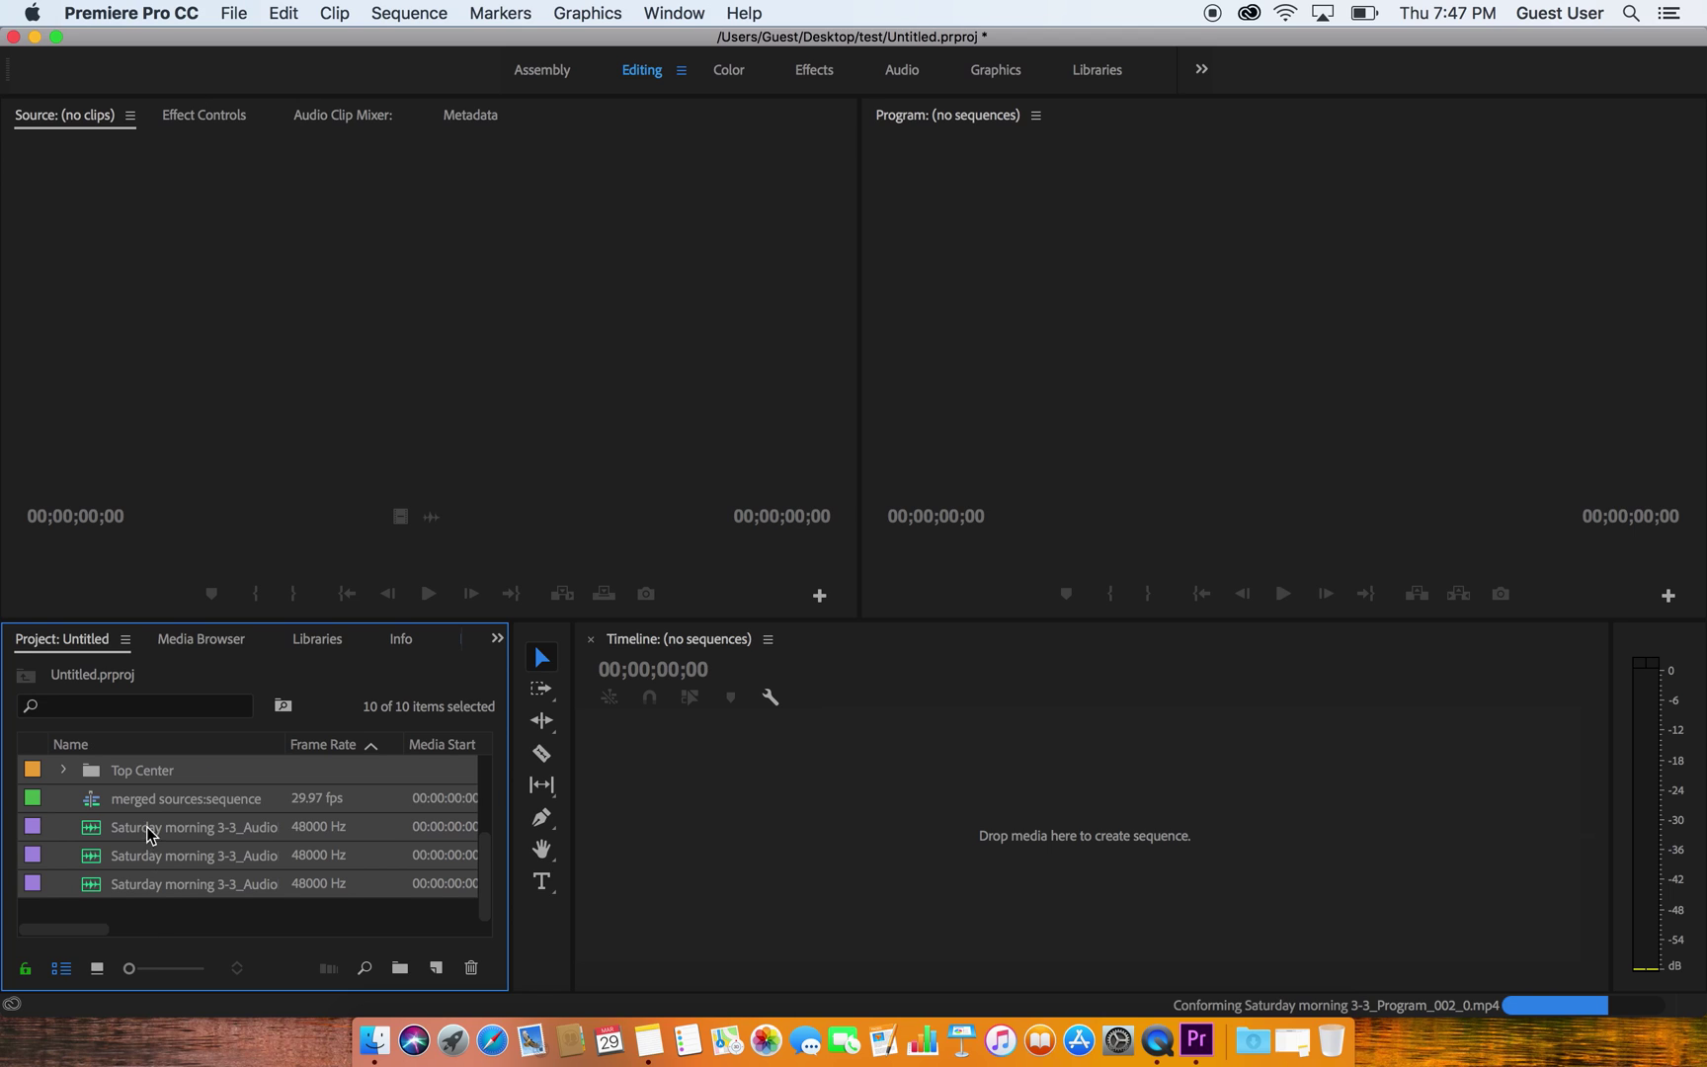
pyautogui.click(134, 799)
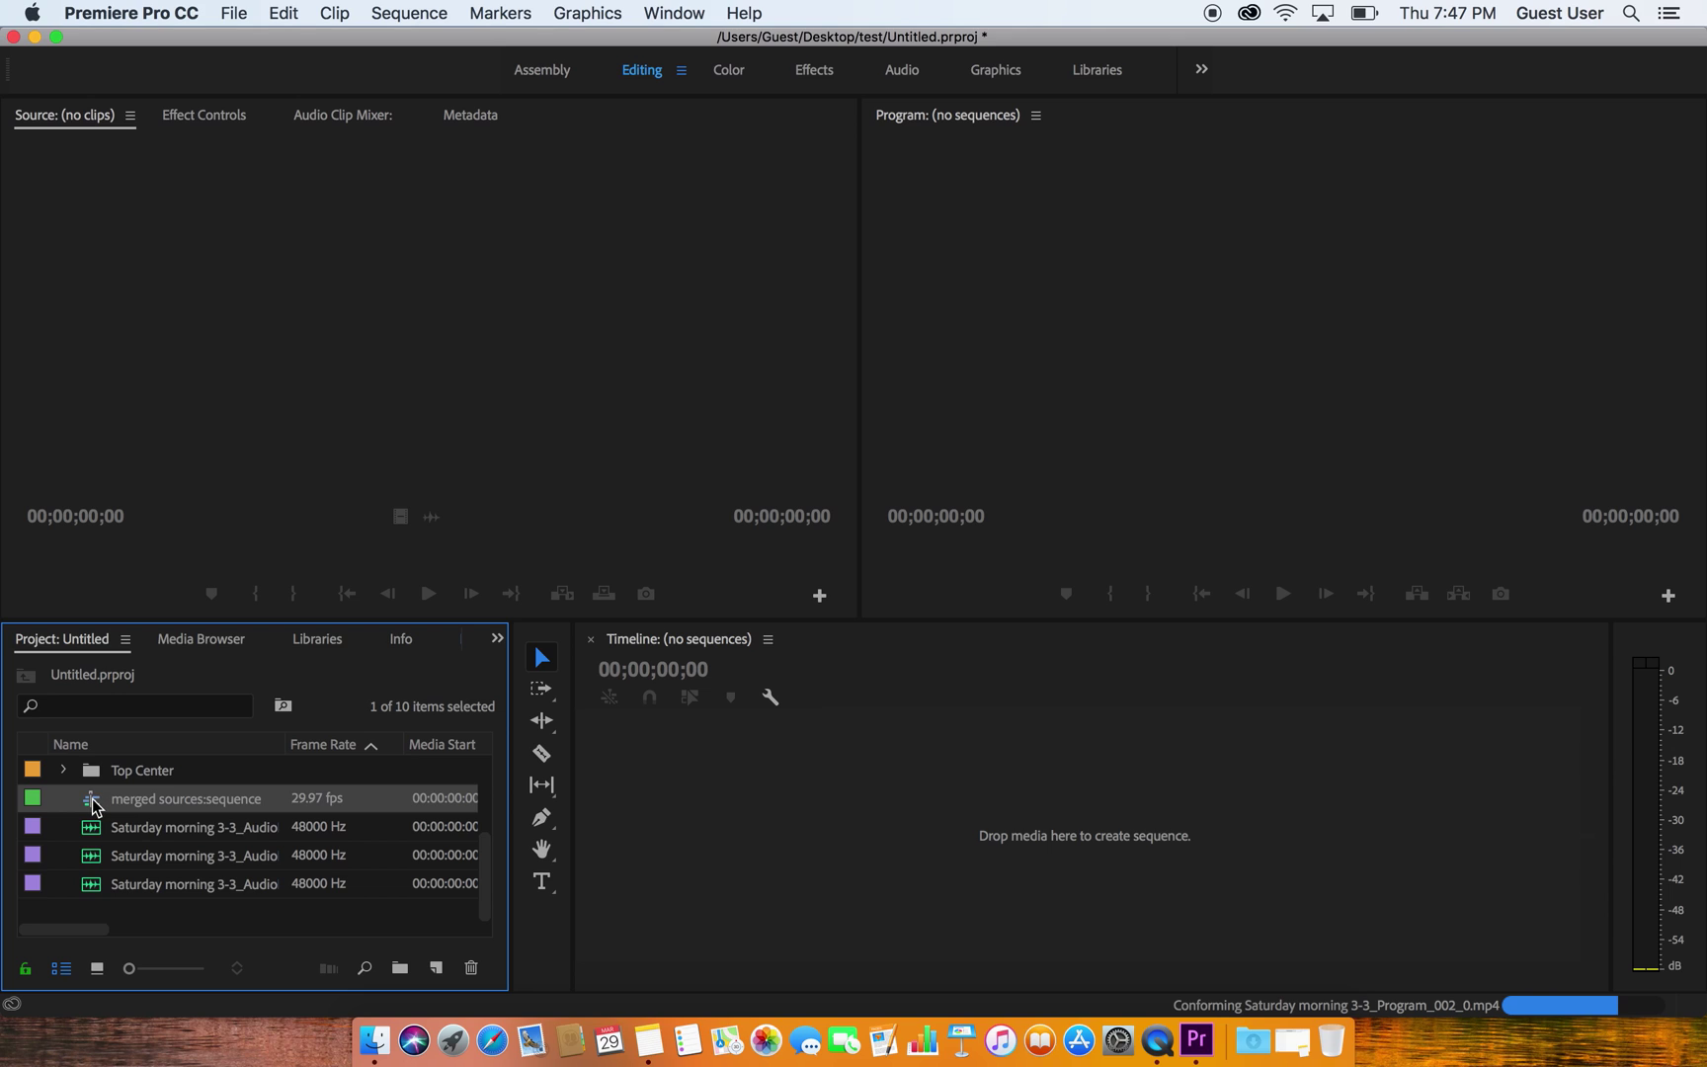
# Step: Open merged sources:sequence in the timeline and scroll to around 00:05:00
pyautogui.doubleClick(101, 802)
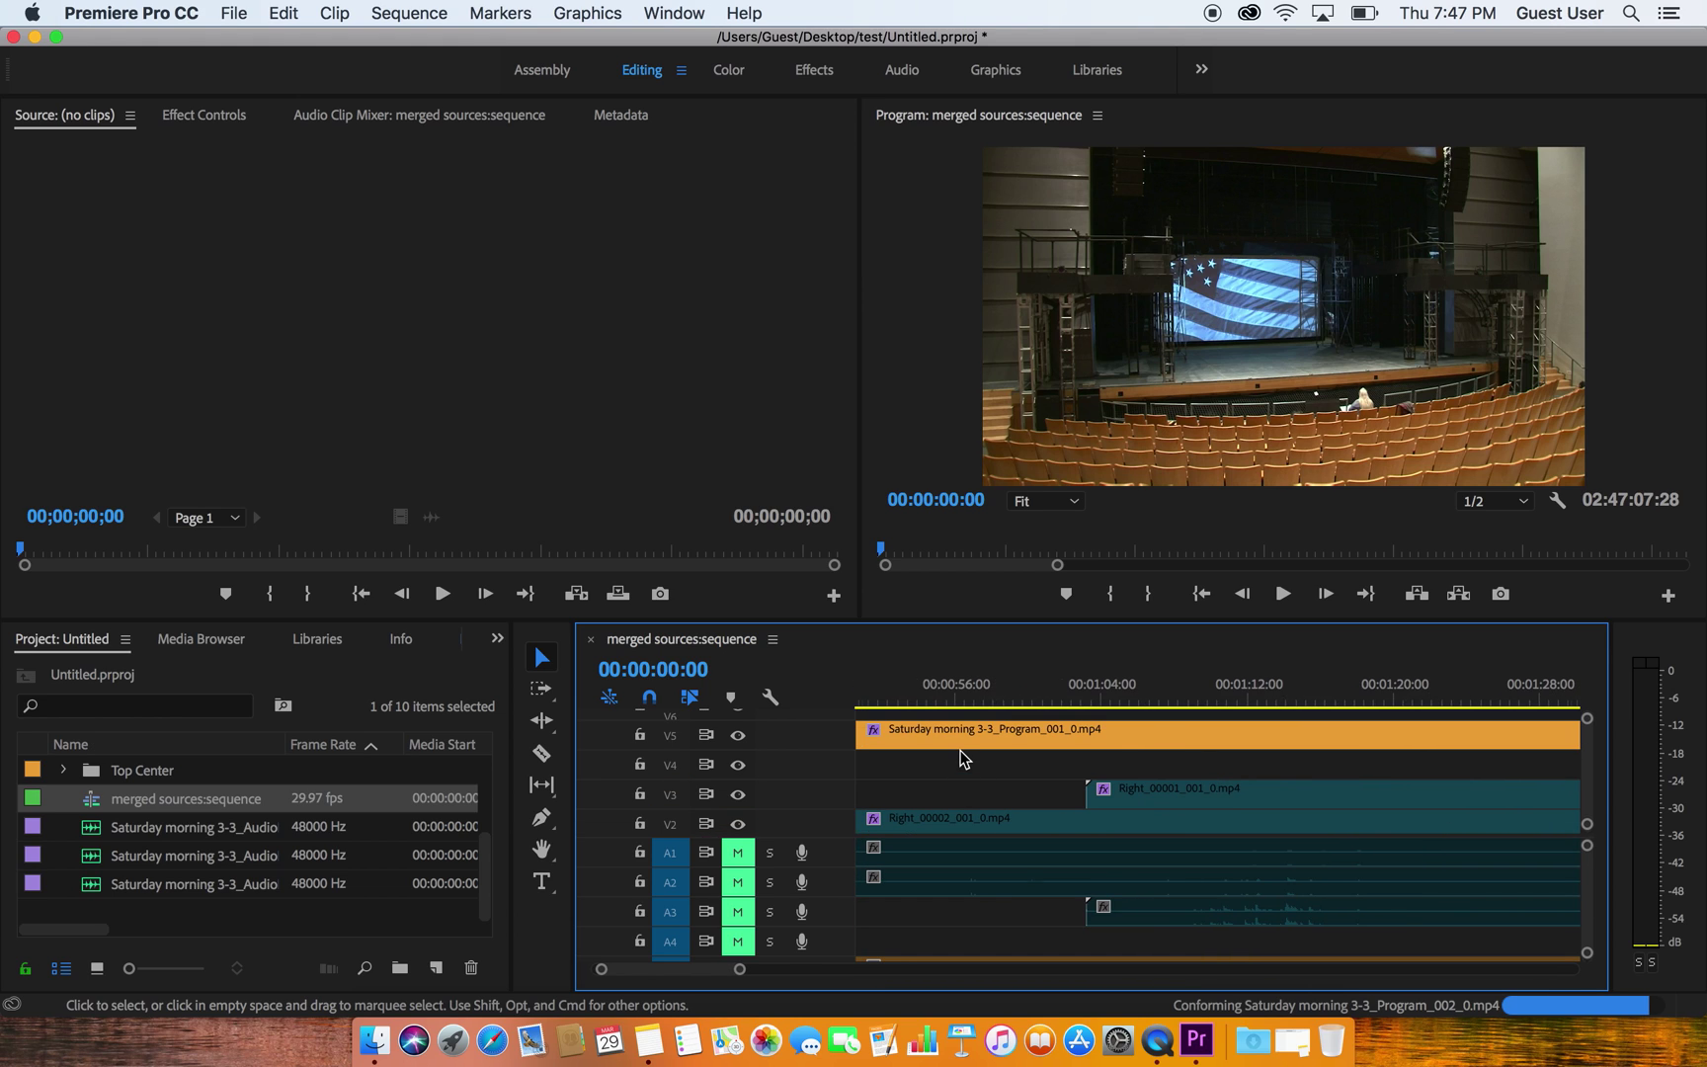
pyautogui.scroll(-10, 963, 758)
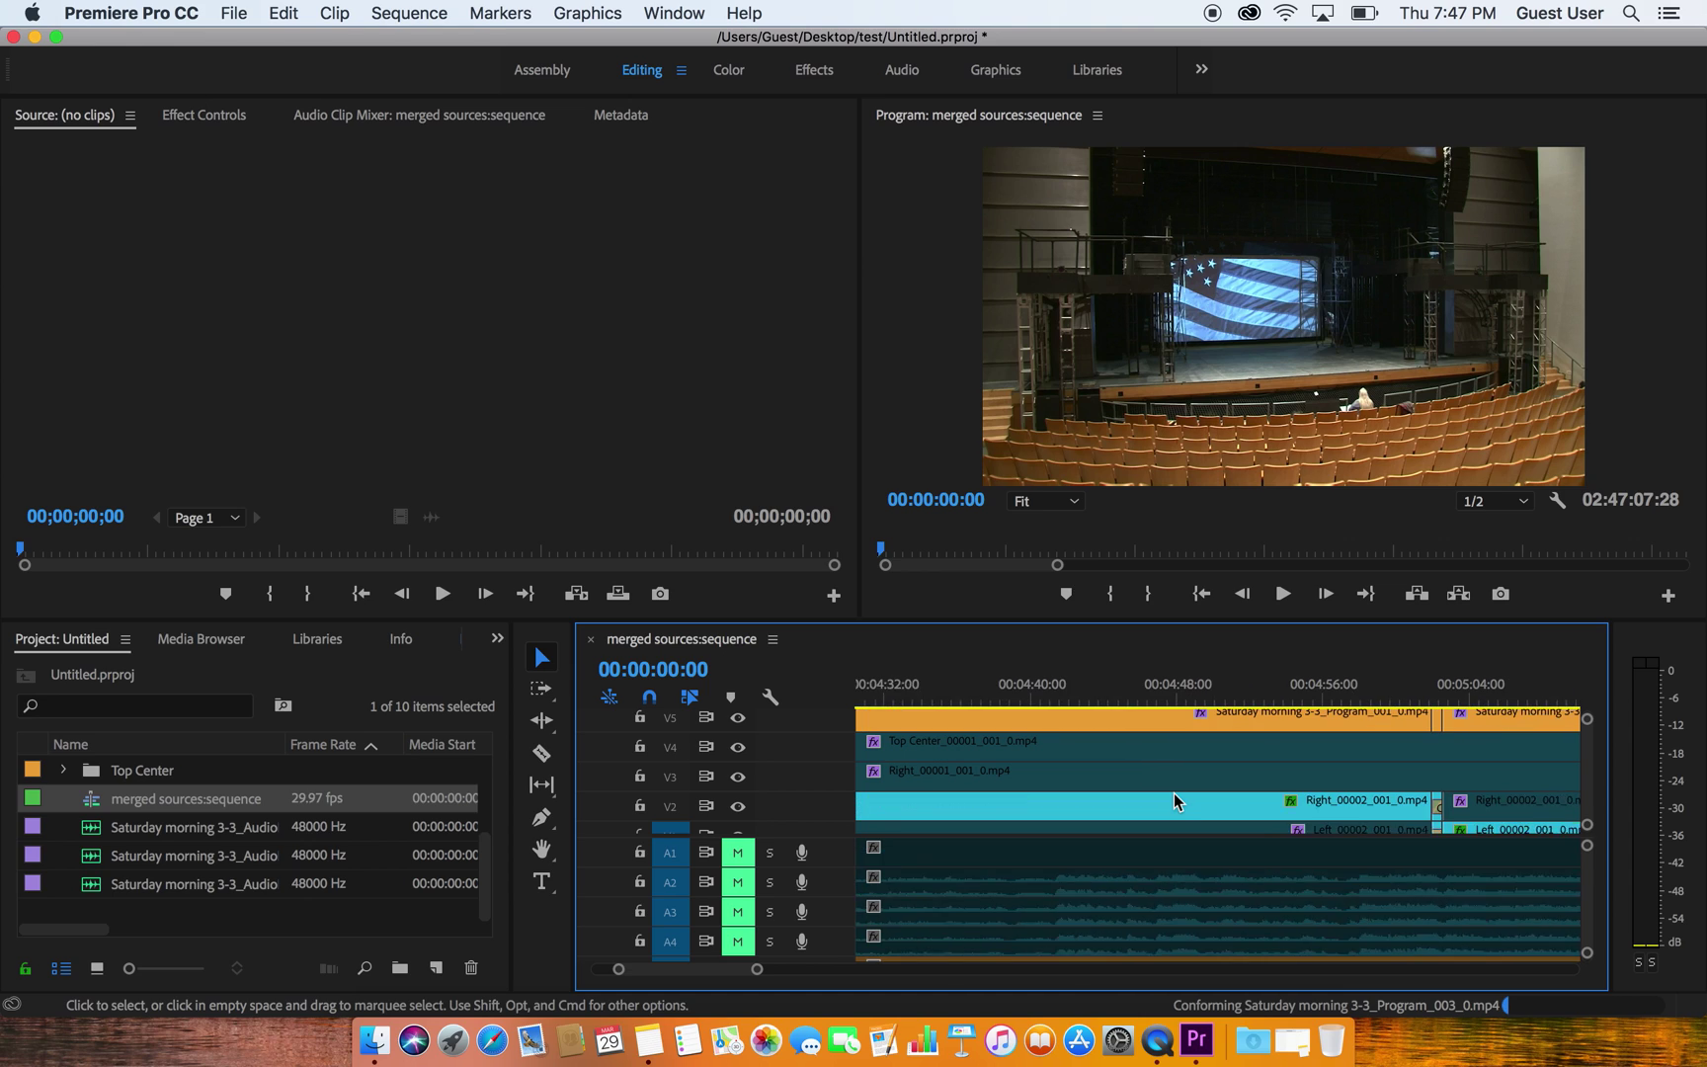
pyautogui.hscroll(5, 1176, 798)
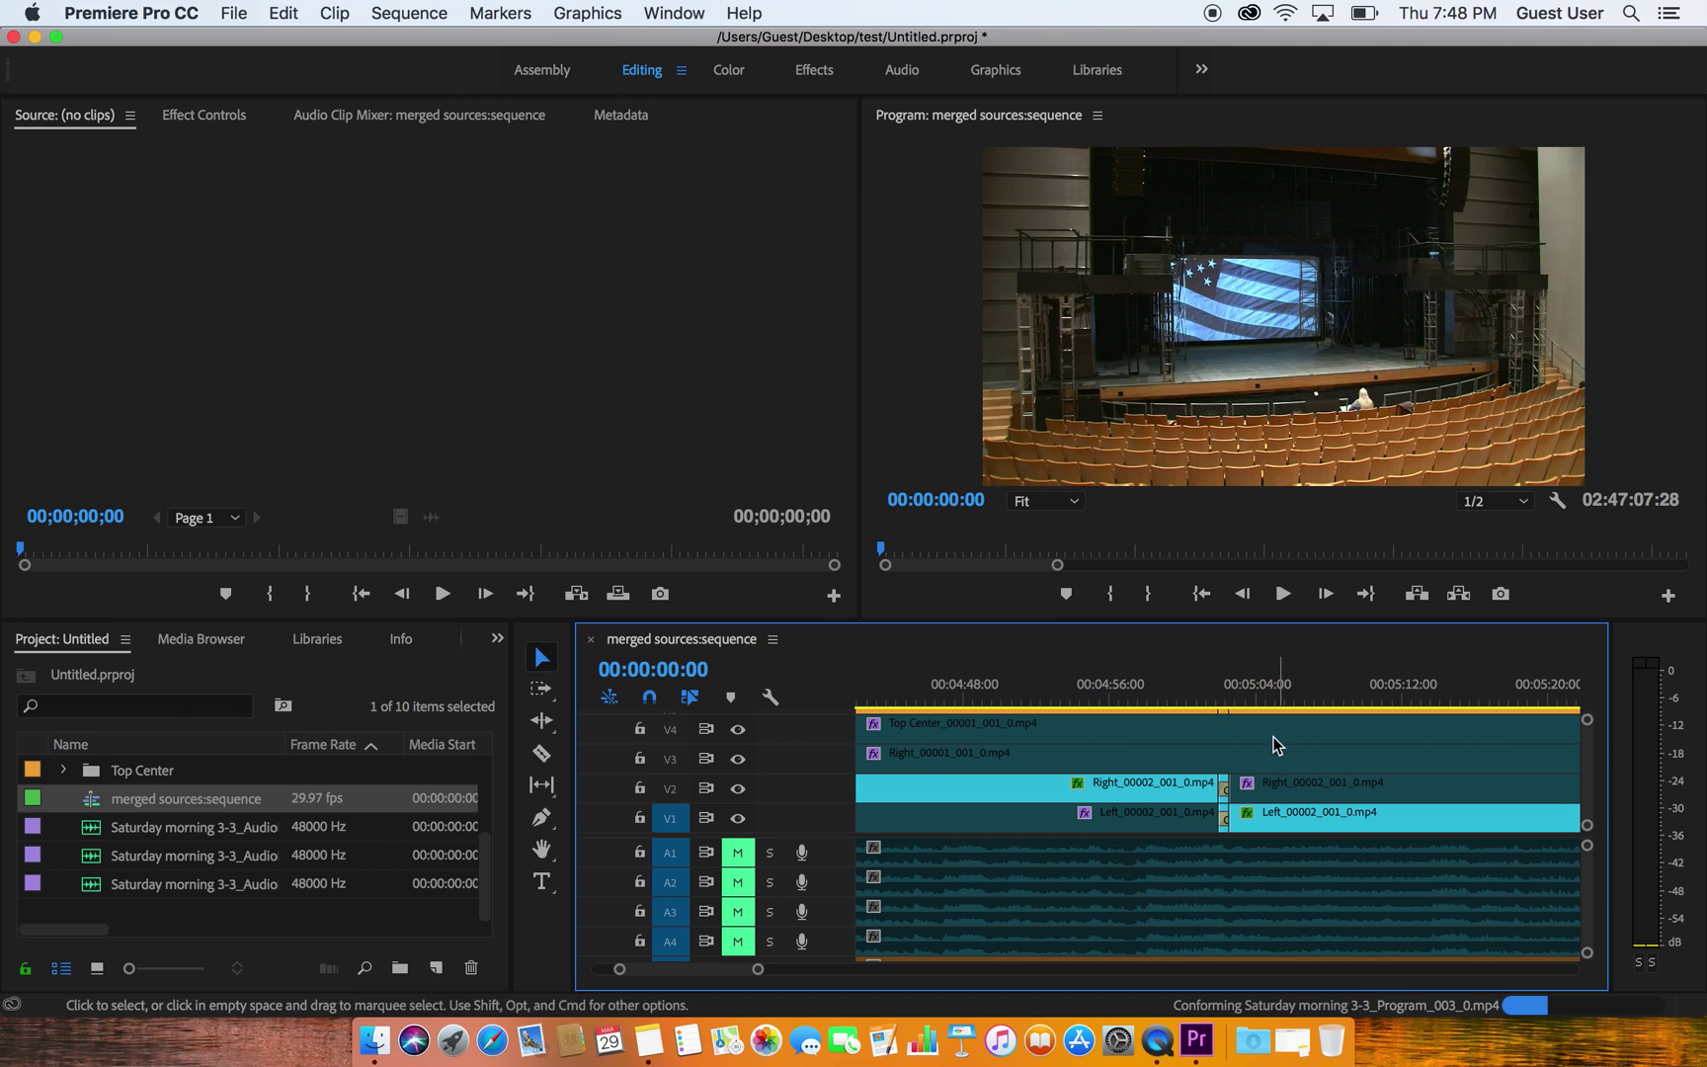
# Step: Scrub the playhead near five minutes and settle it at 00:05:02:25
pyautogui.click(1196, 695)
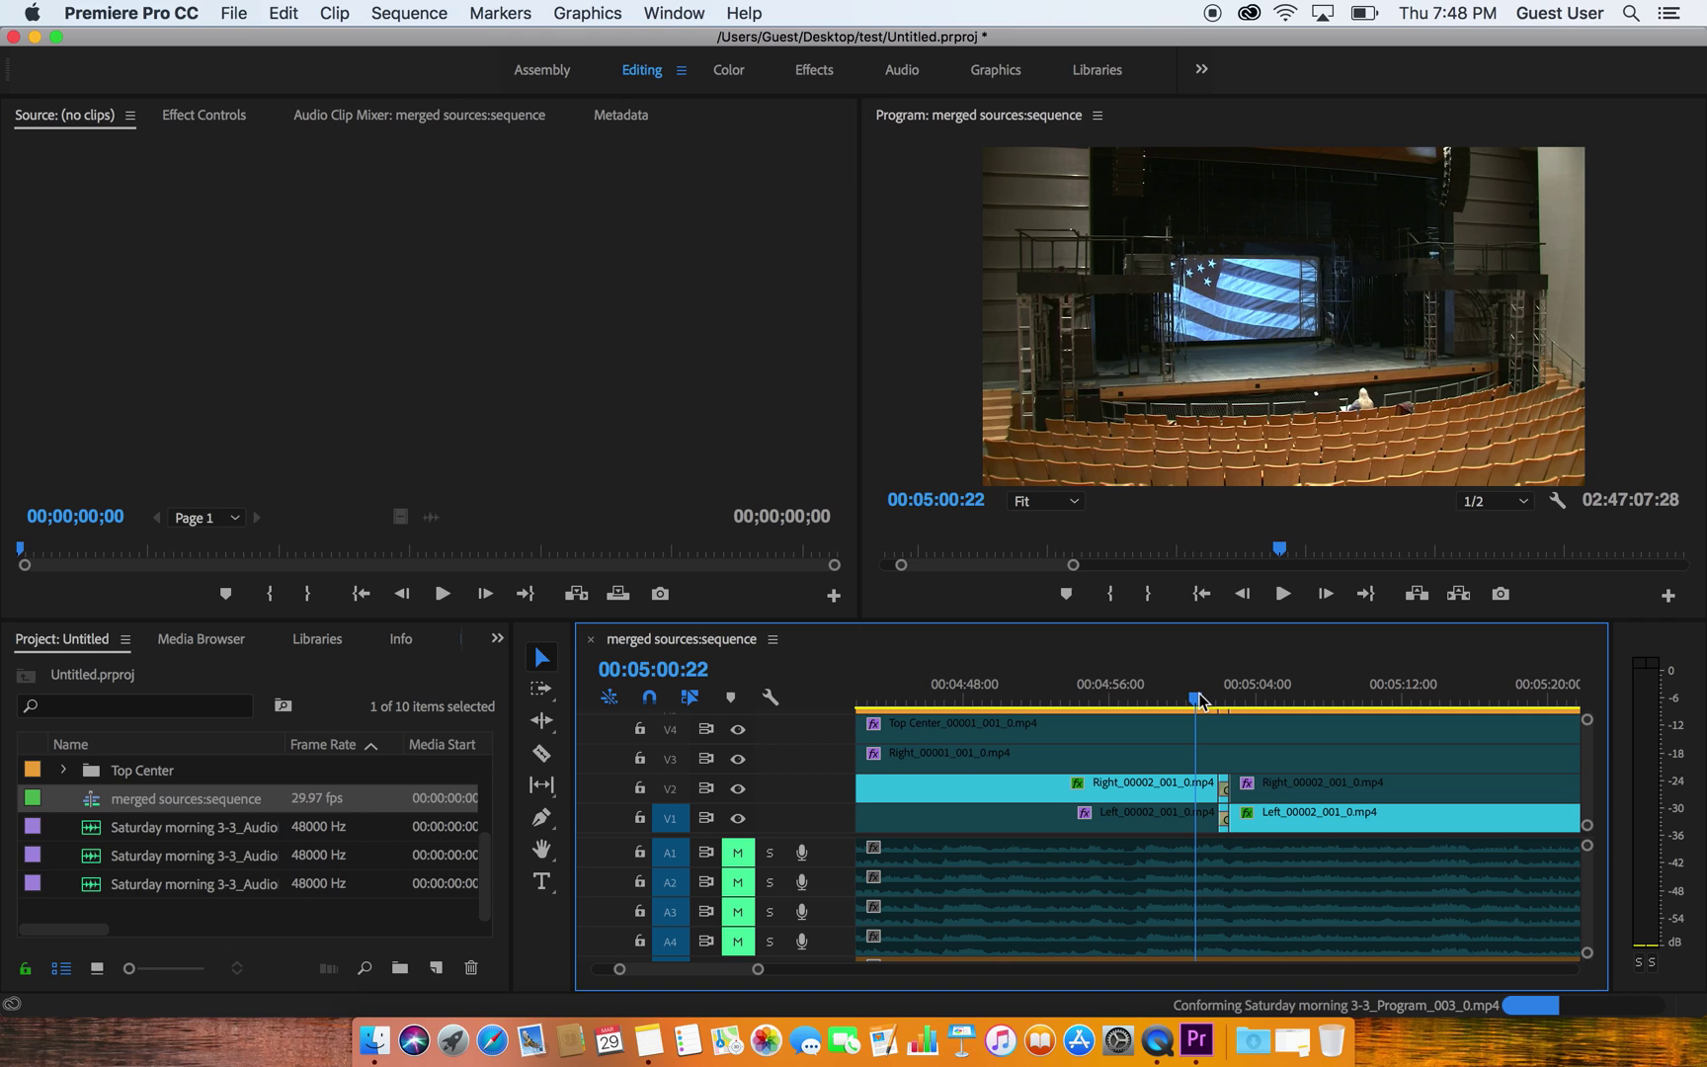
pyautogui.moveTo(1195, 695); pyautogui.dragTo(1246, 707)
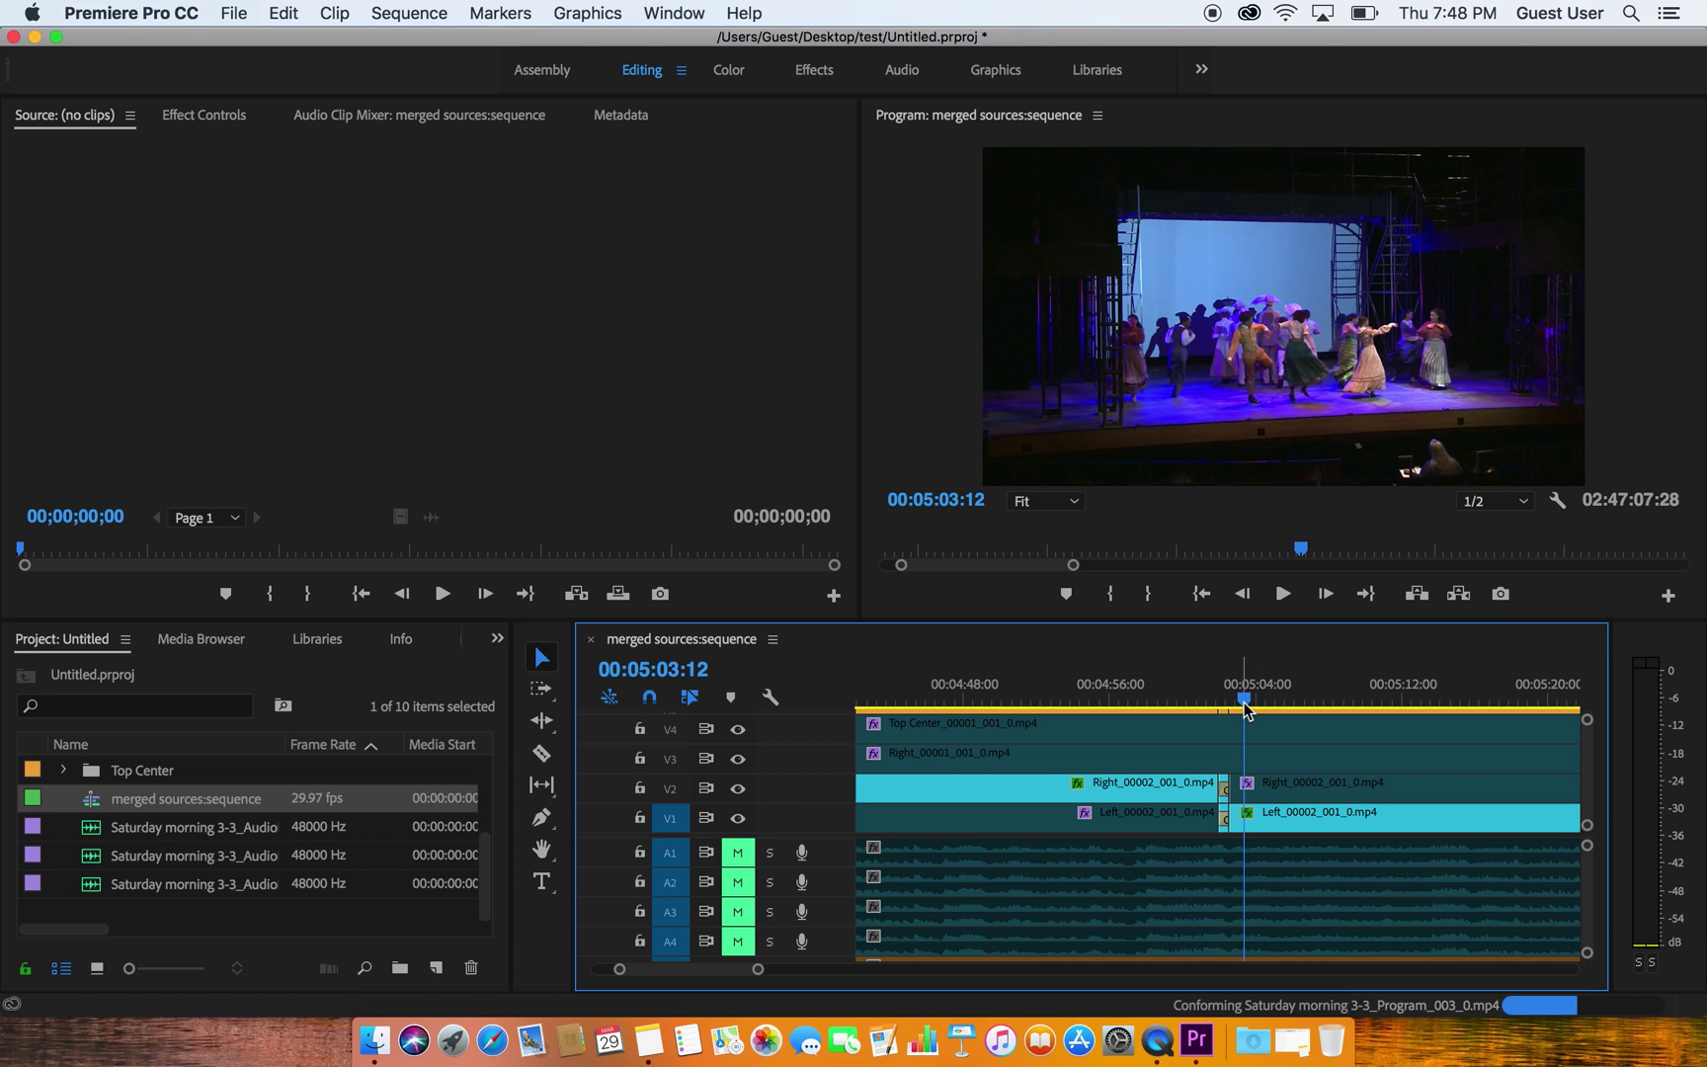
pyautogui.moveTo(1242, 697)
pyautogui.mouseDown()
pyautogui.moveTo(1205, 698)
pyautogui.moveTo(1235, 698)
pyautogui.mouseUp()
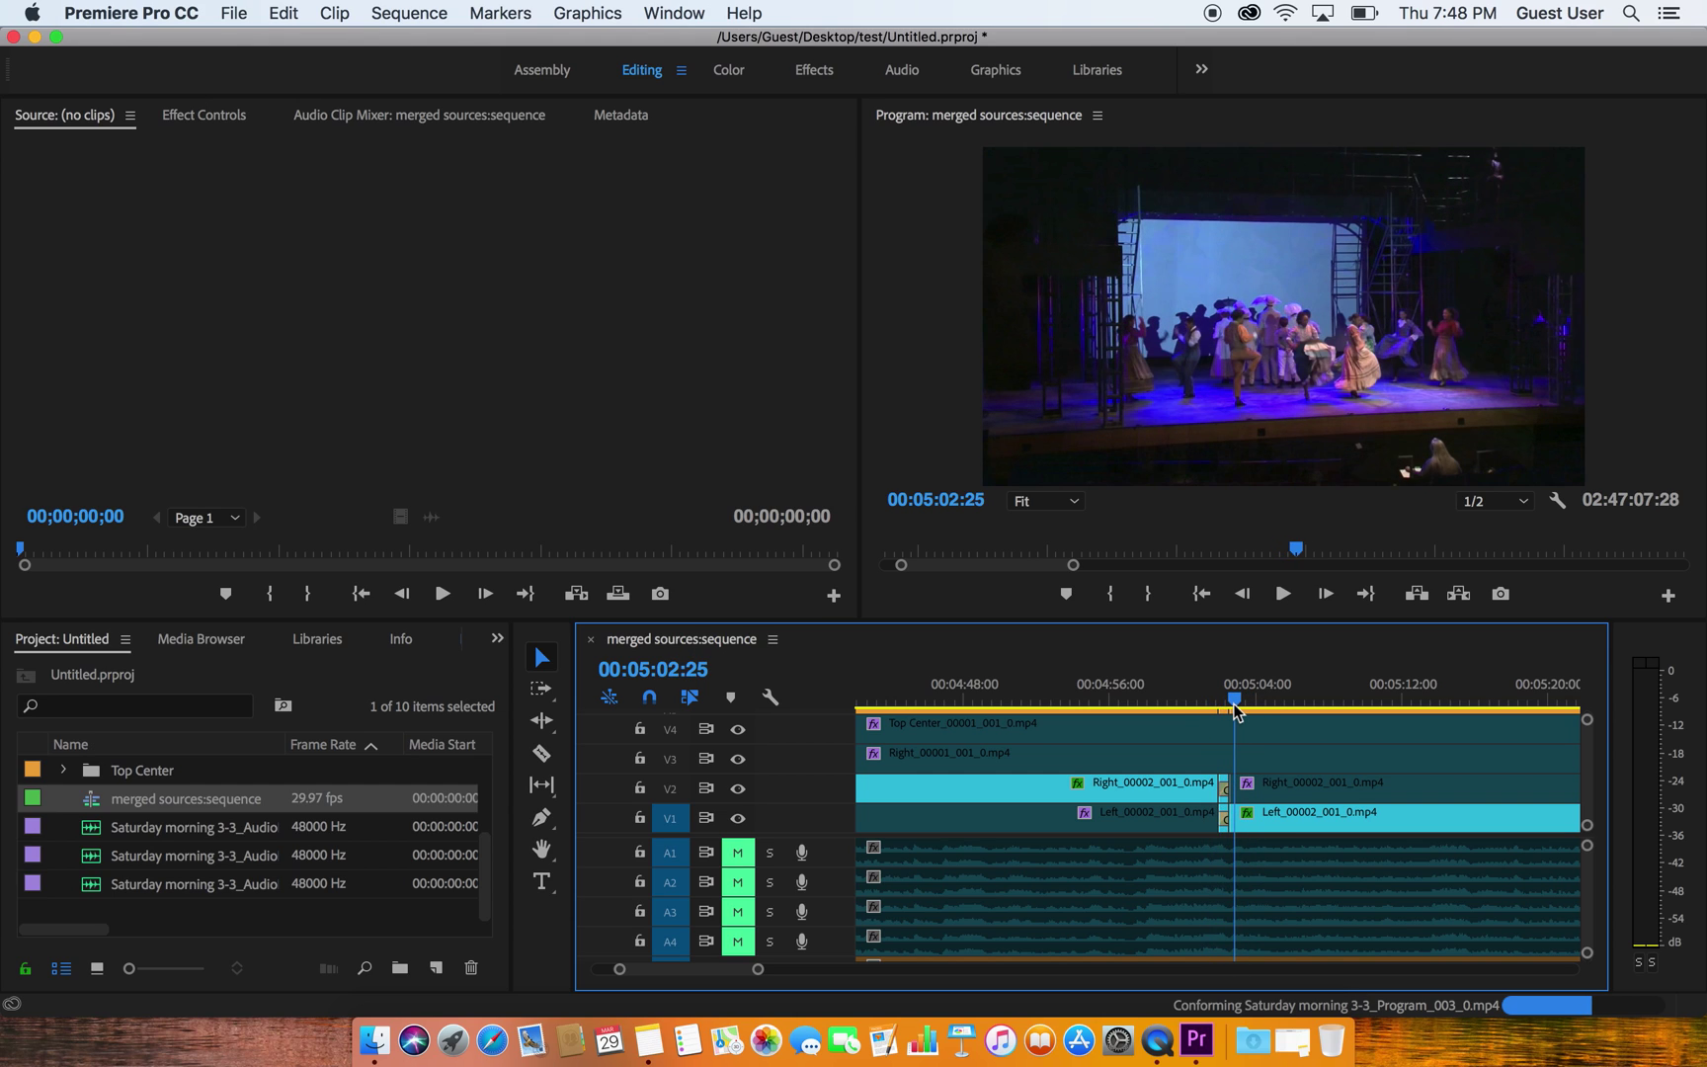
pyautogui.scroll(3, 926, 746)
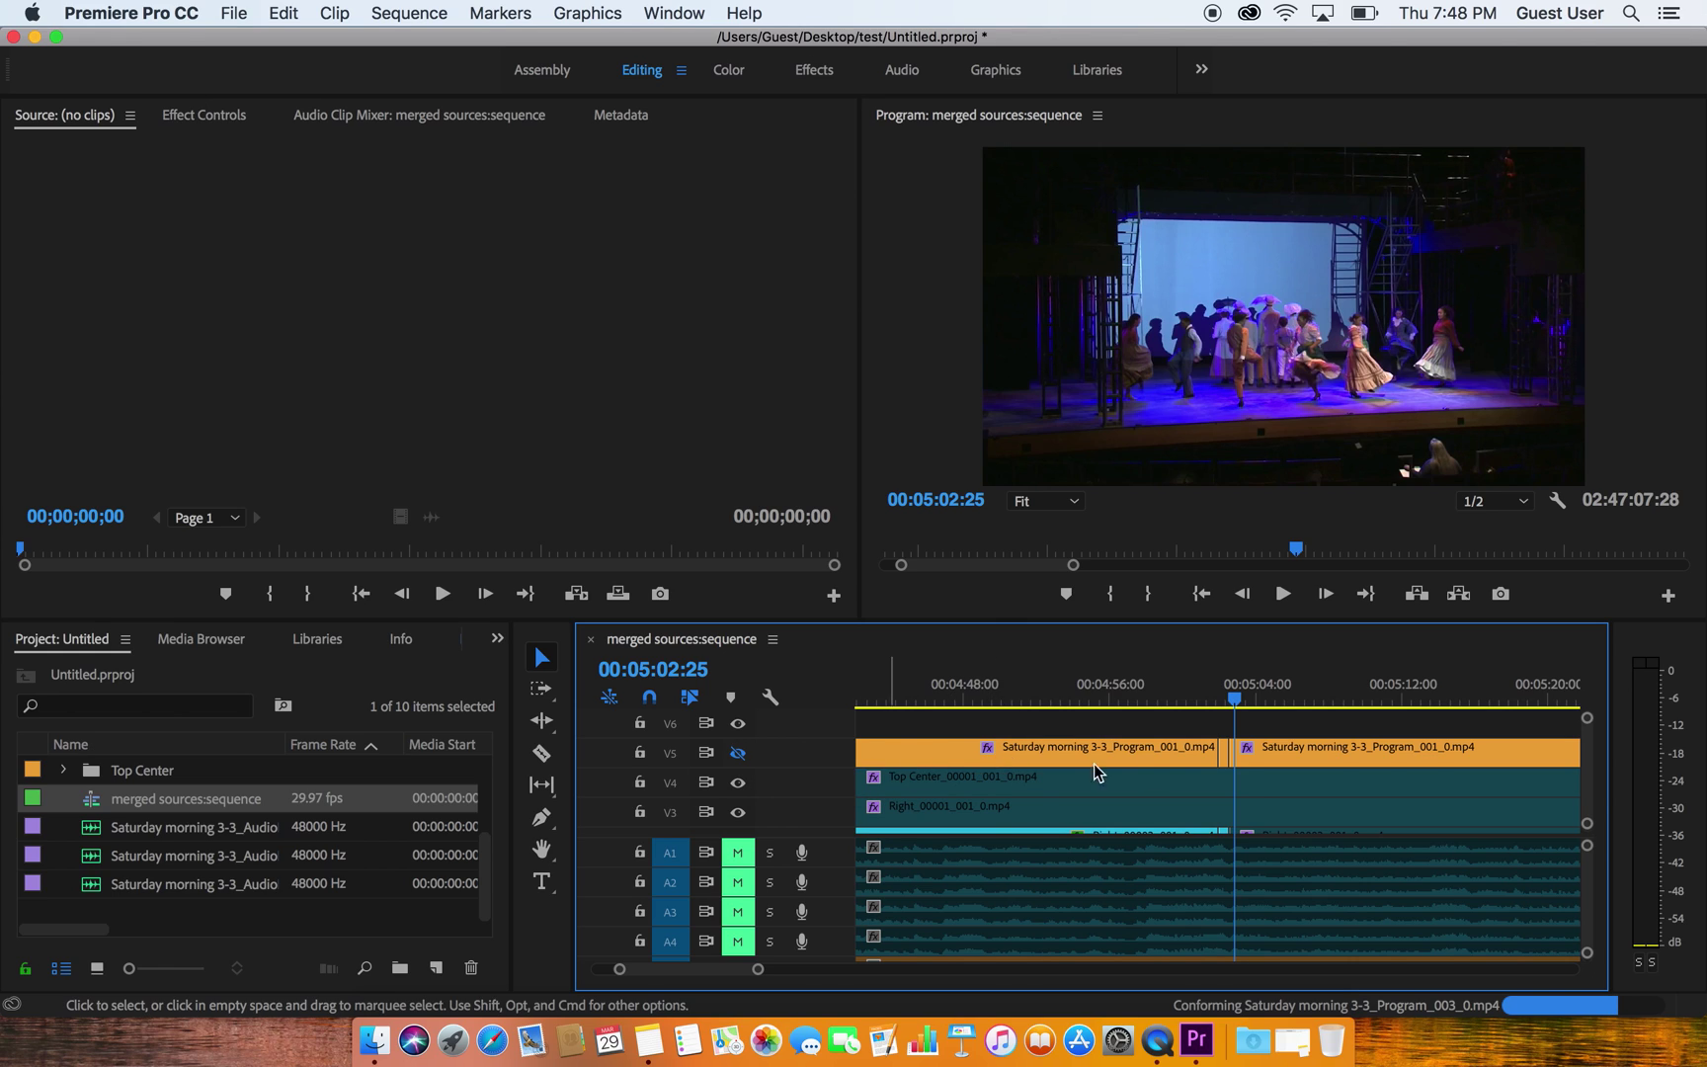
# Step: Scroll the timeline down to show audio tracks A3 through A6
pyautogui.scroll(-2, 1265, 785)
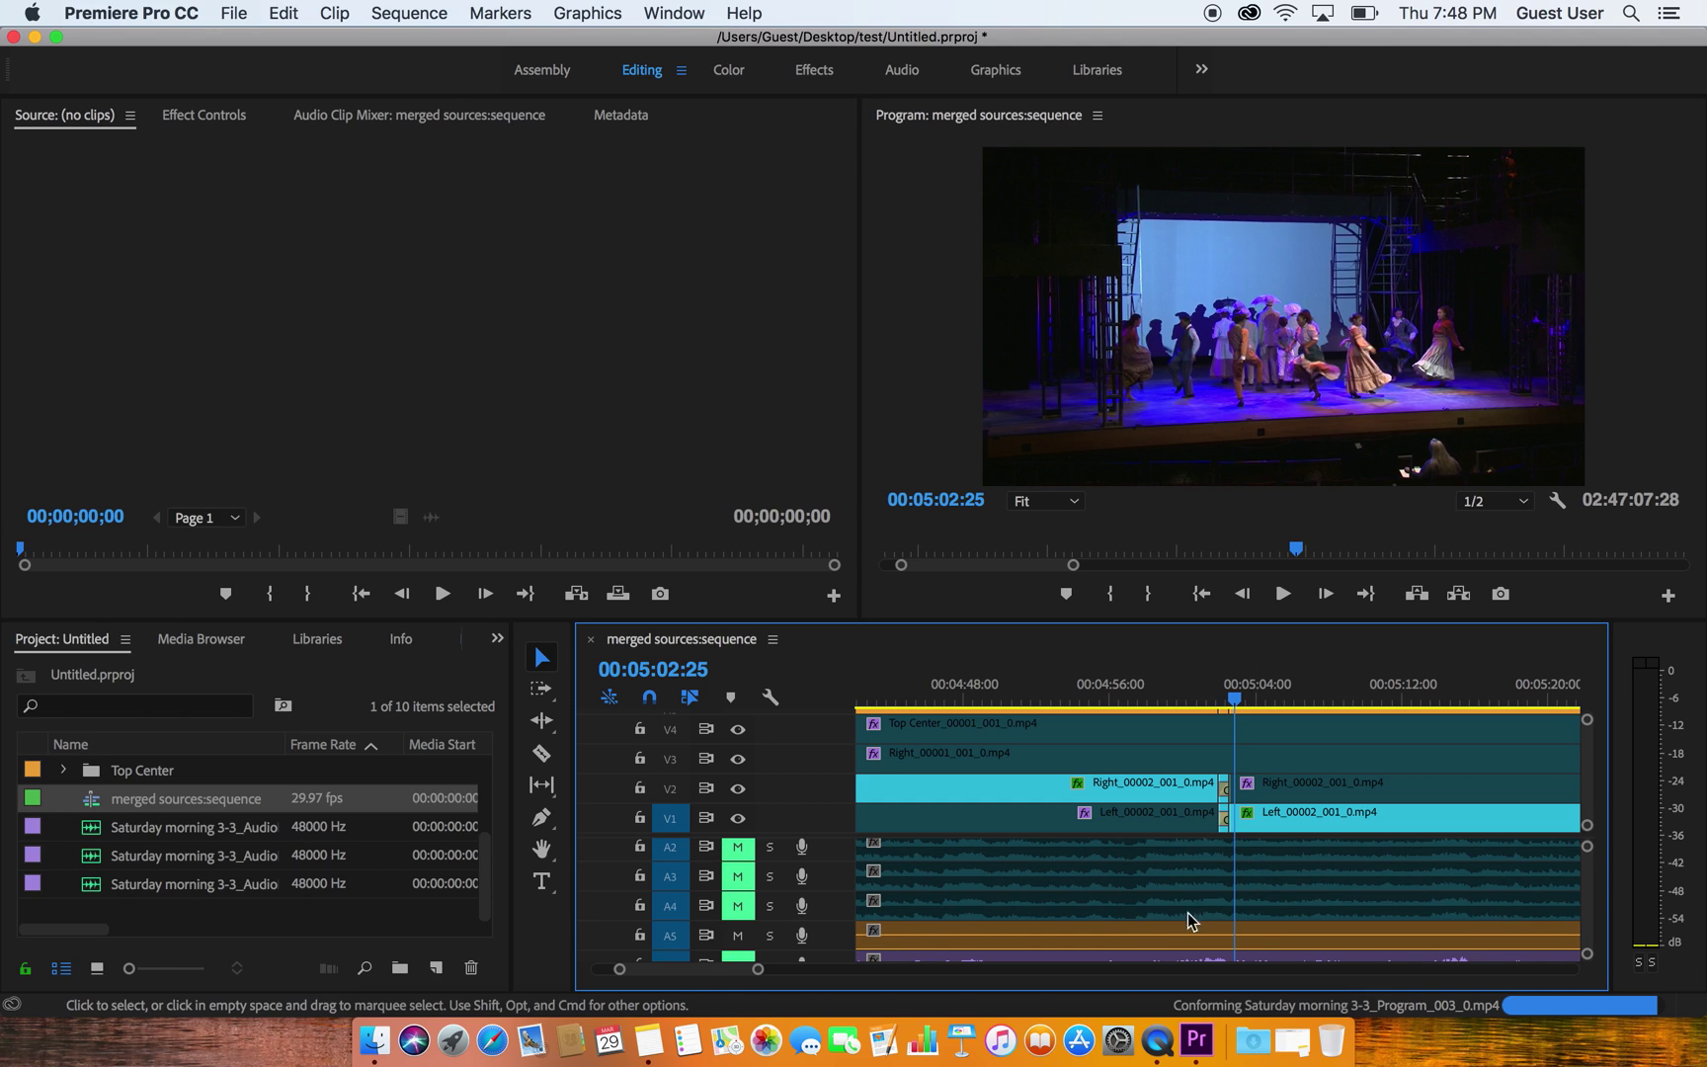
pyautogui.scroll(-2, 1154, 941)
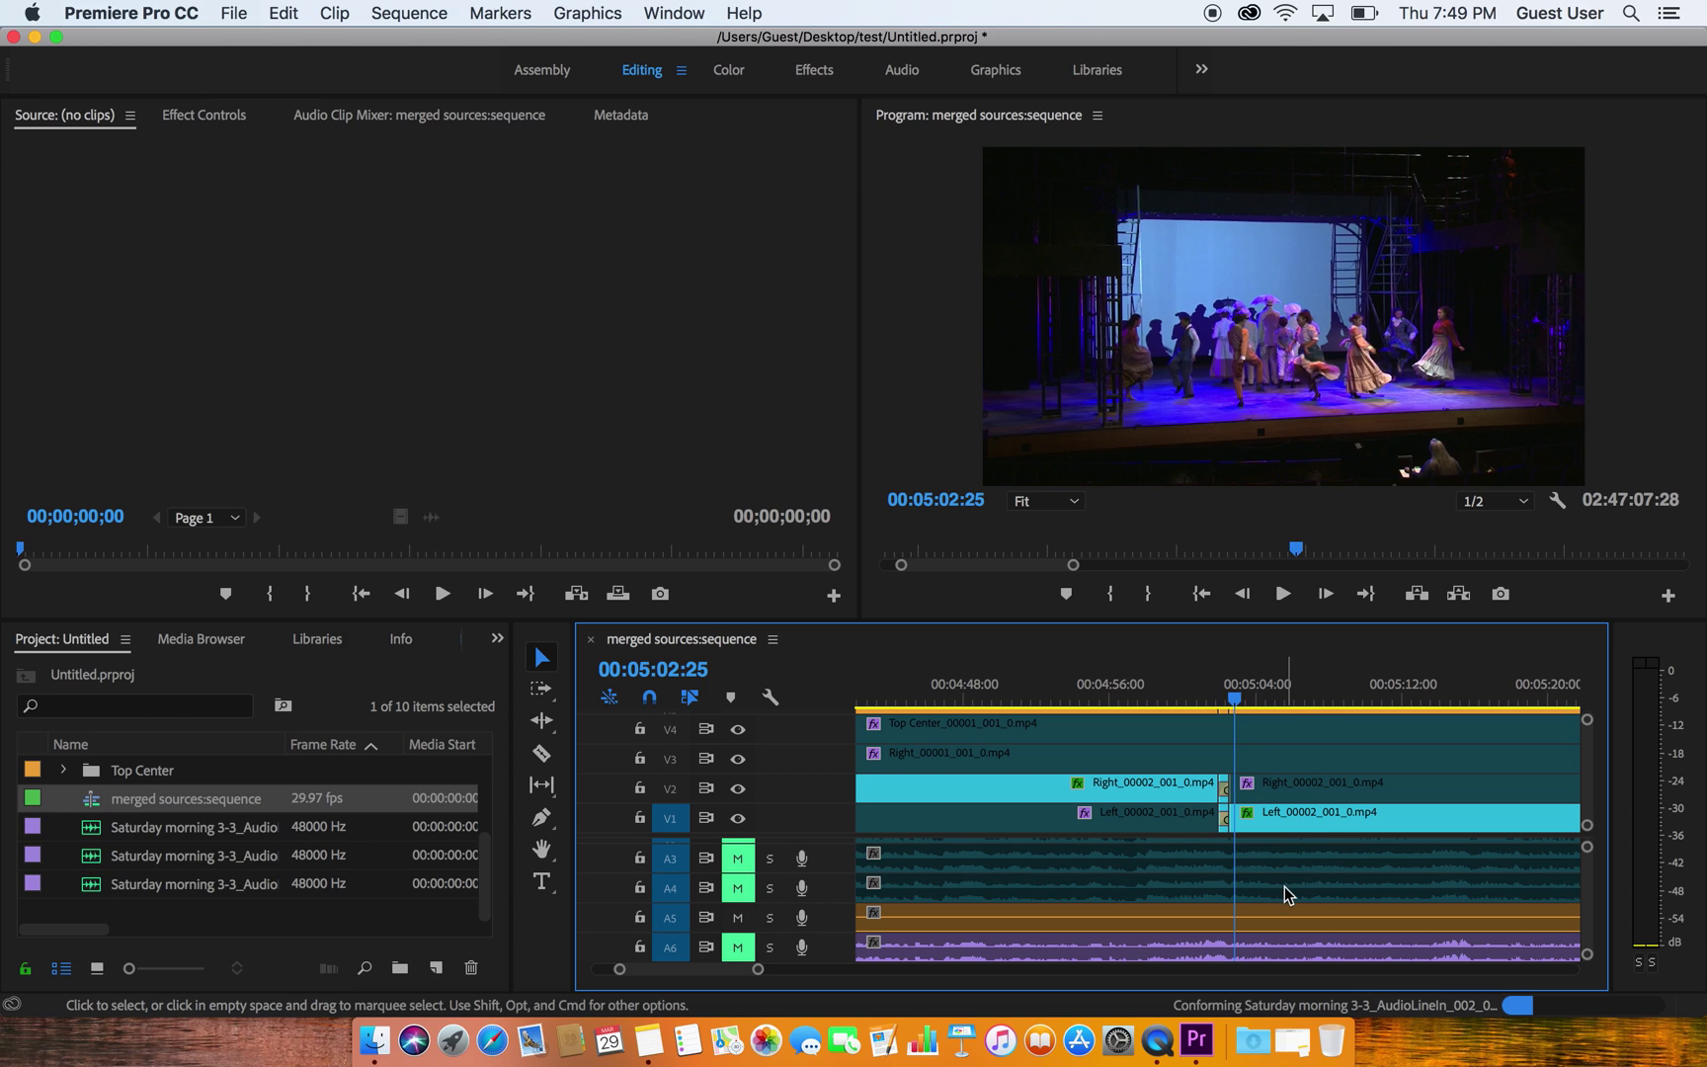
# Step: Unmute track A3 and razor its clip twice just after 05:03
pyautogui.click(740, 858)
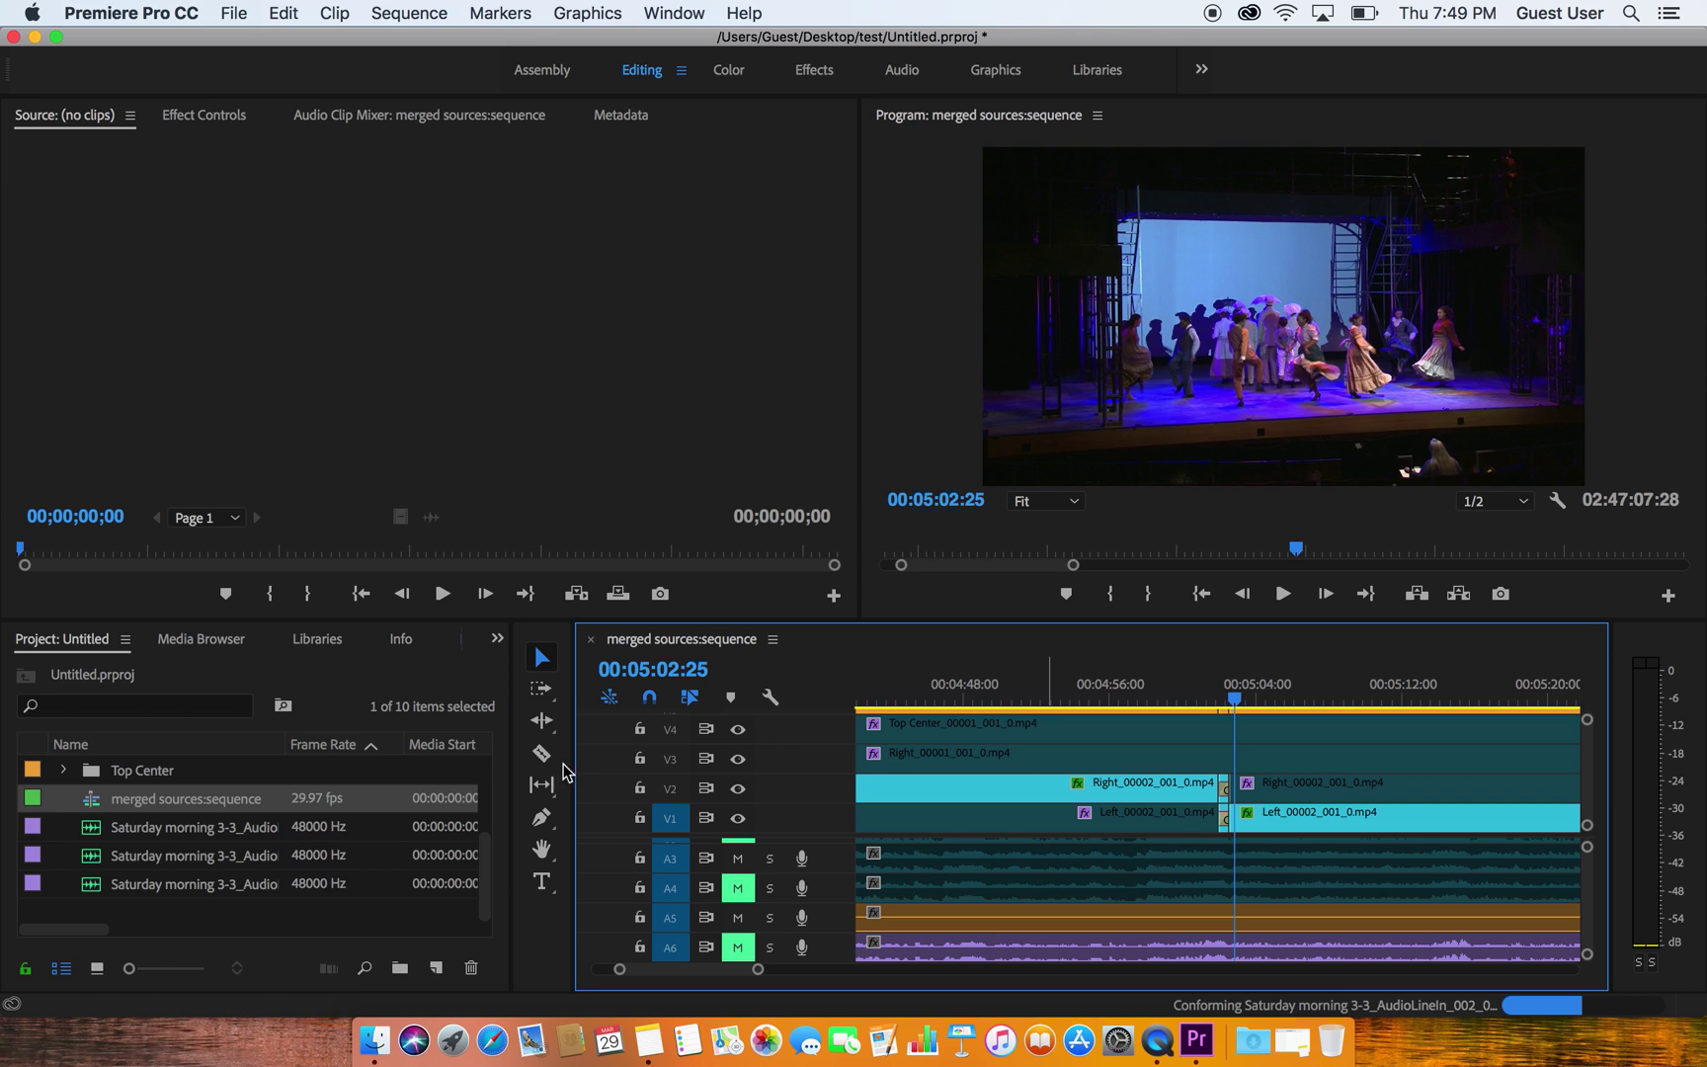
pyautogui.press('c')
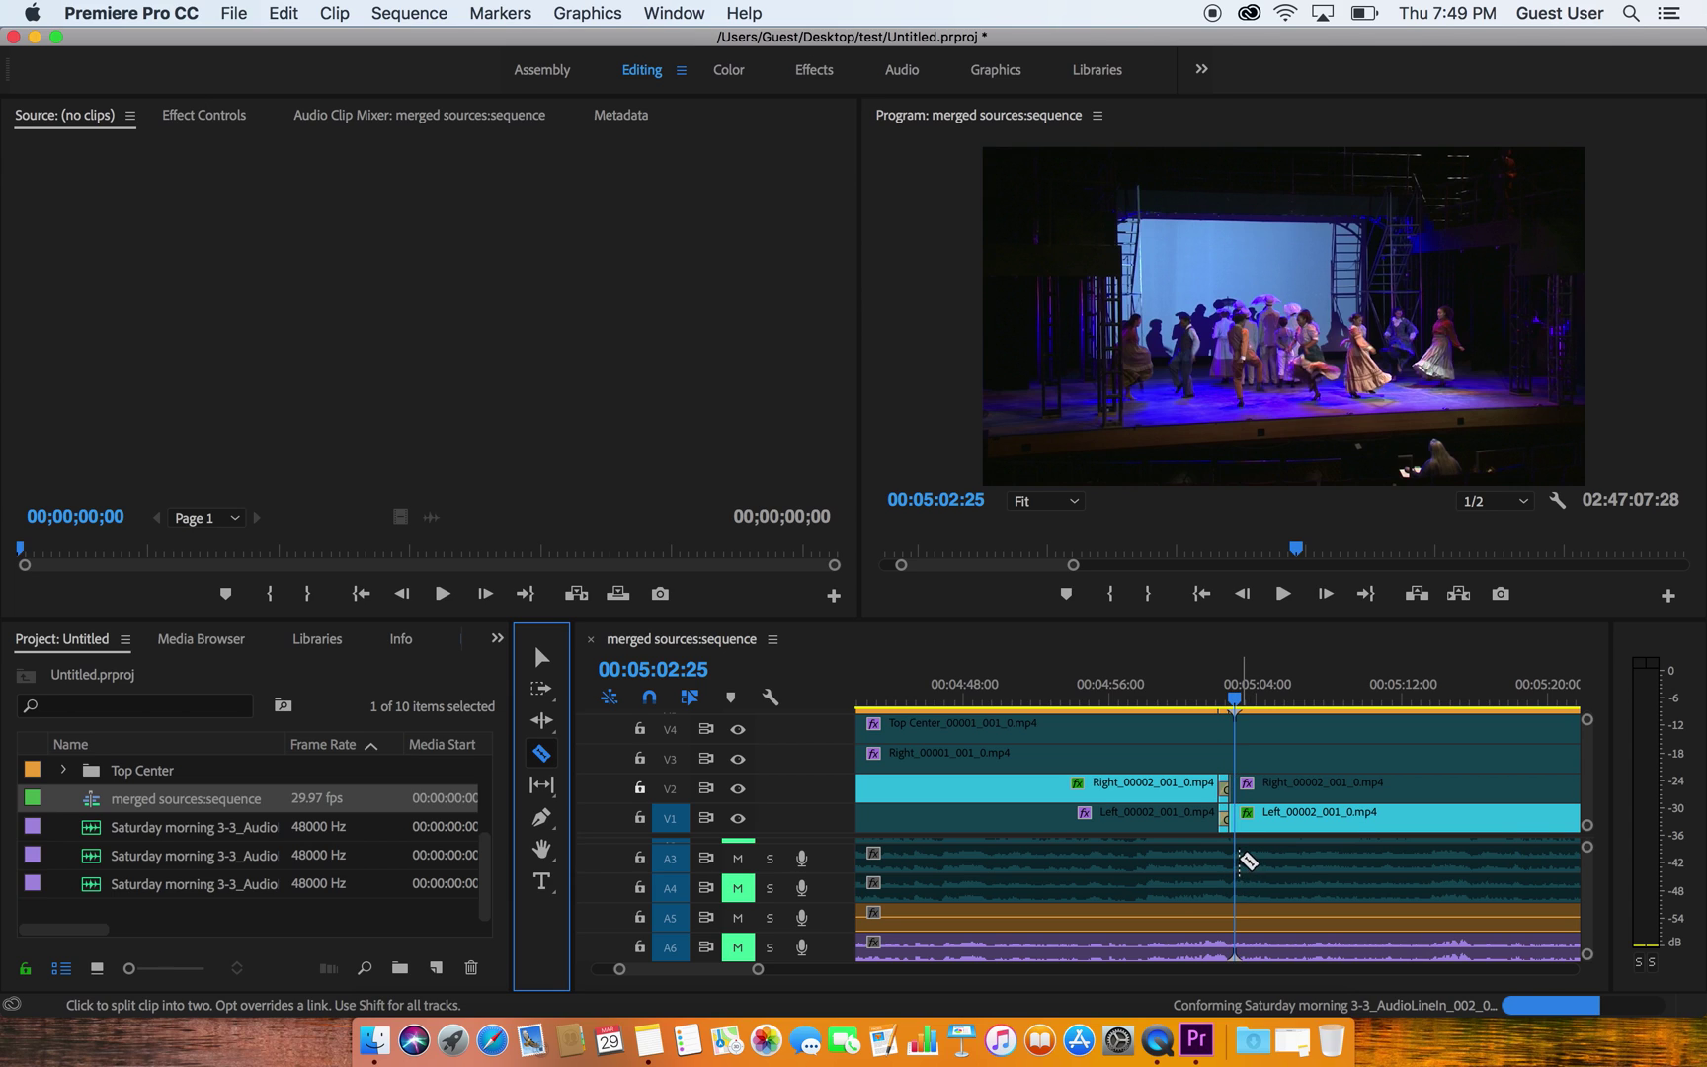
pyautogui.click(1243, 858)
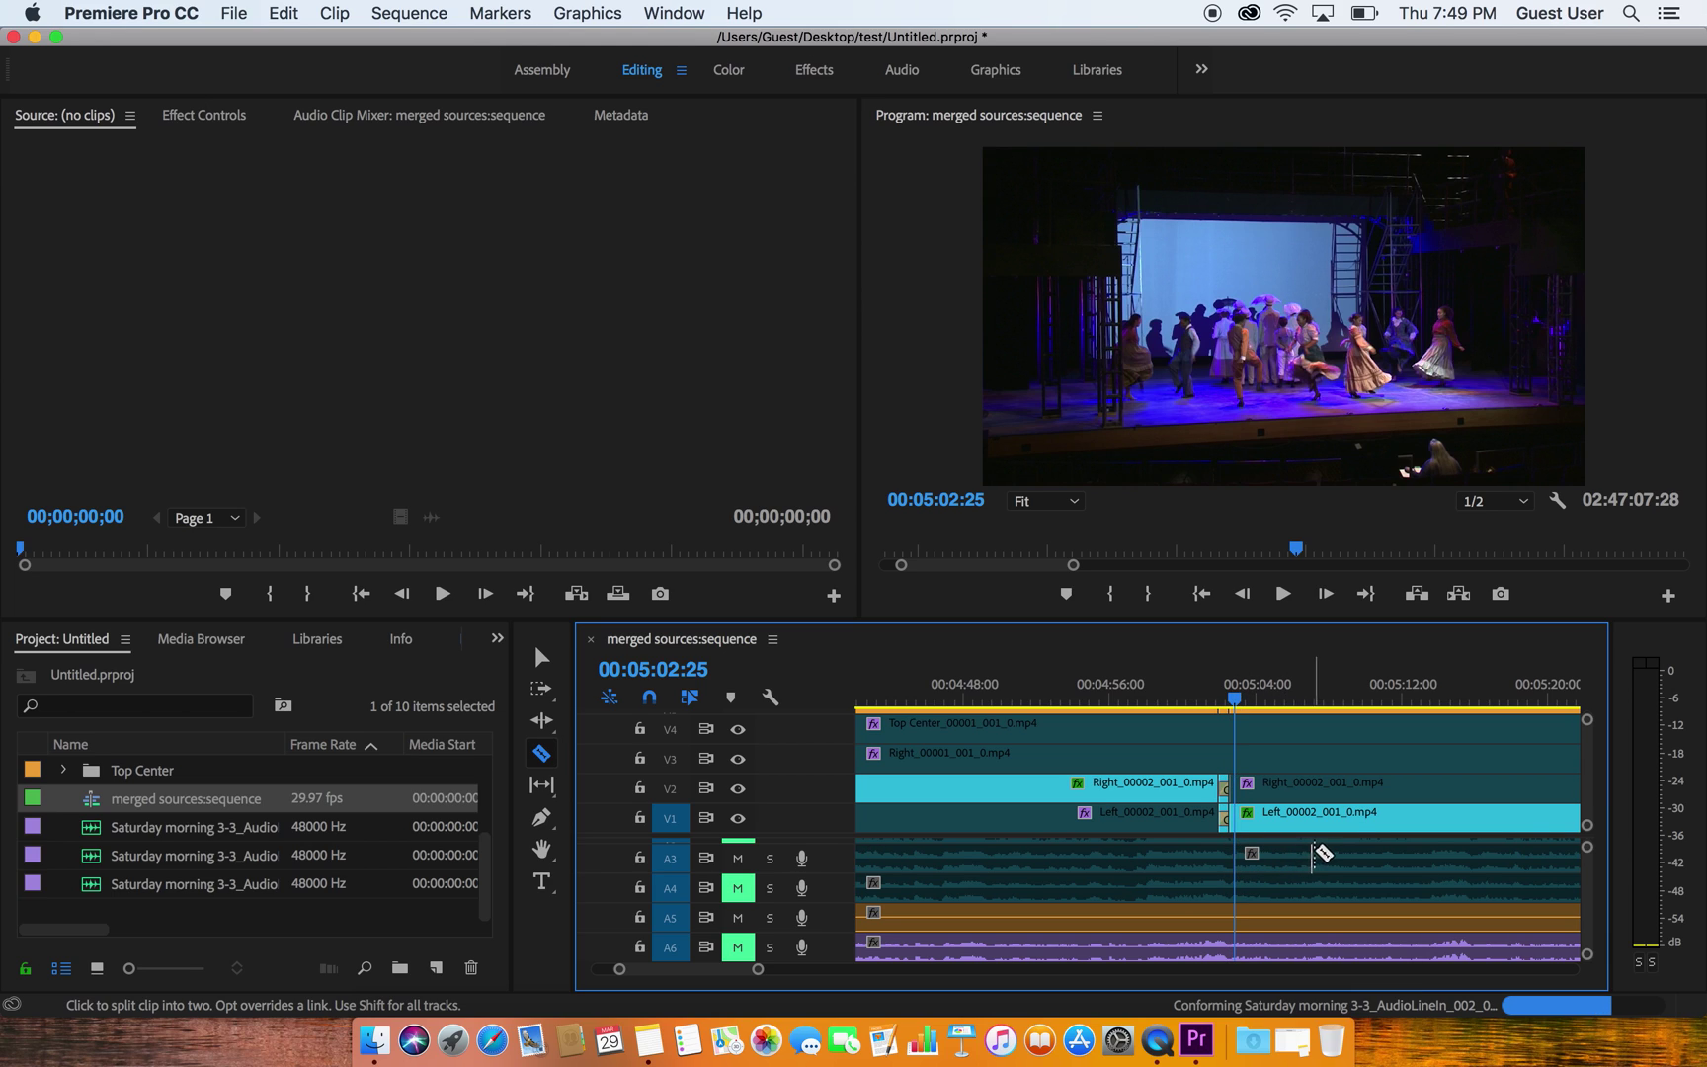
pyautogui.click(1319, 858)
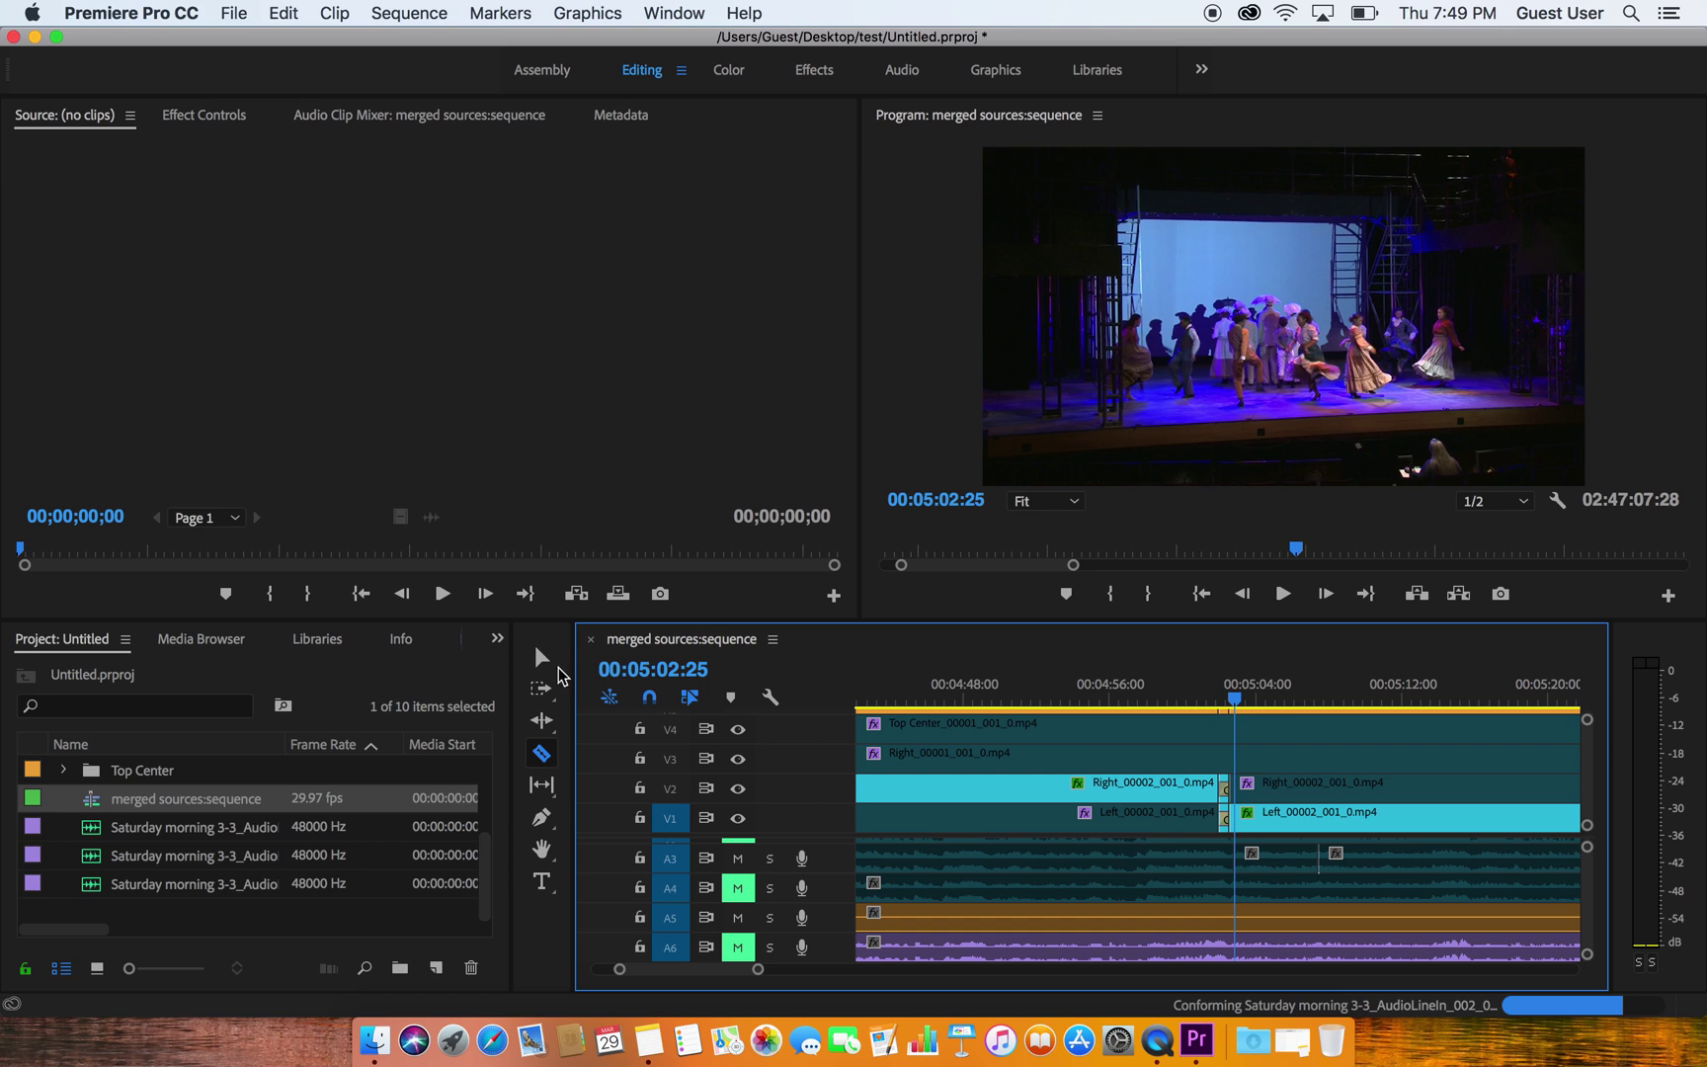
# Step: Enable the short A3 audio segment between the two cuts
pyautogui.click(541, 657)
pyautogui.click(1288, 865)
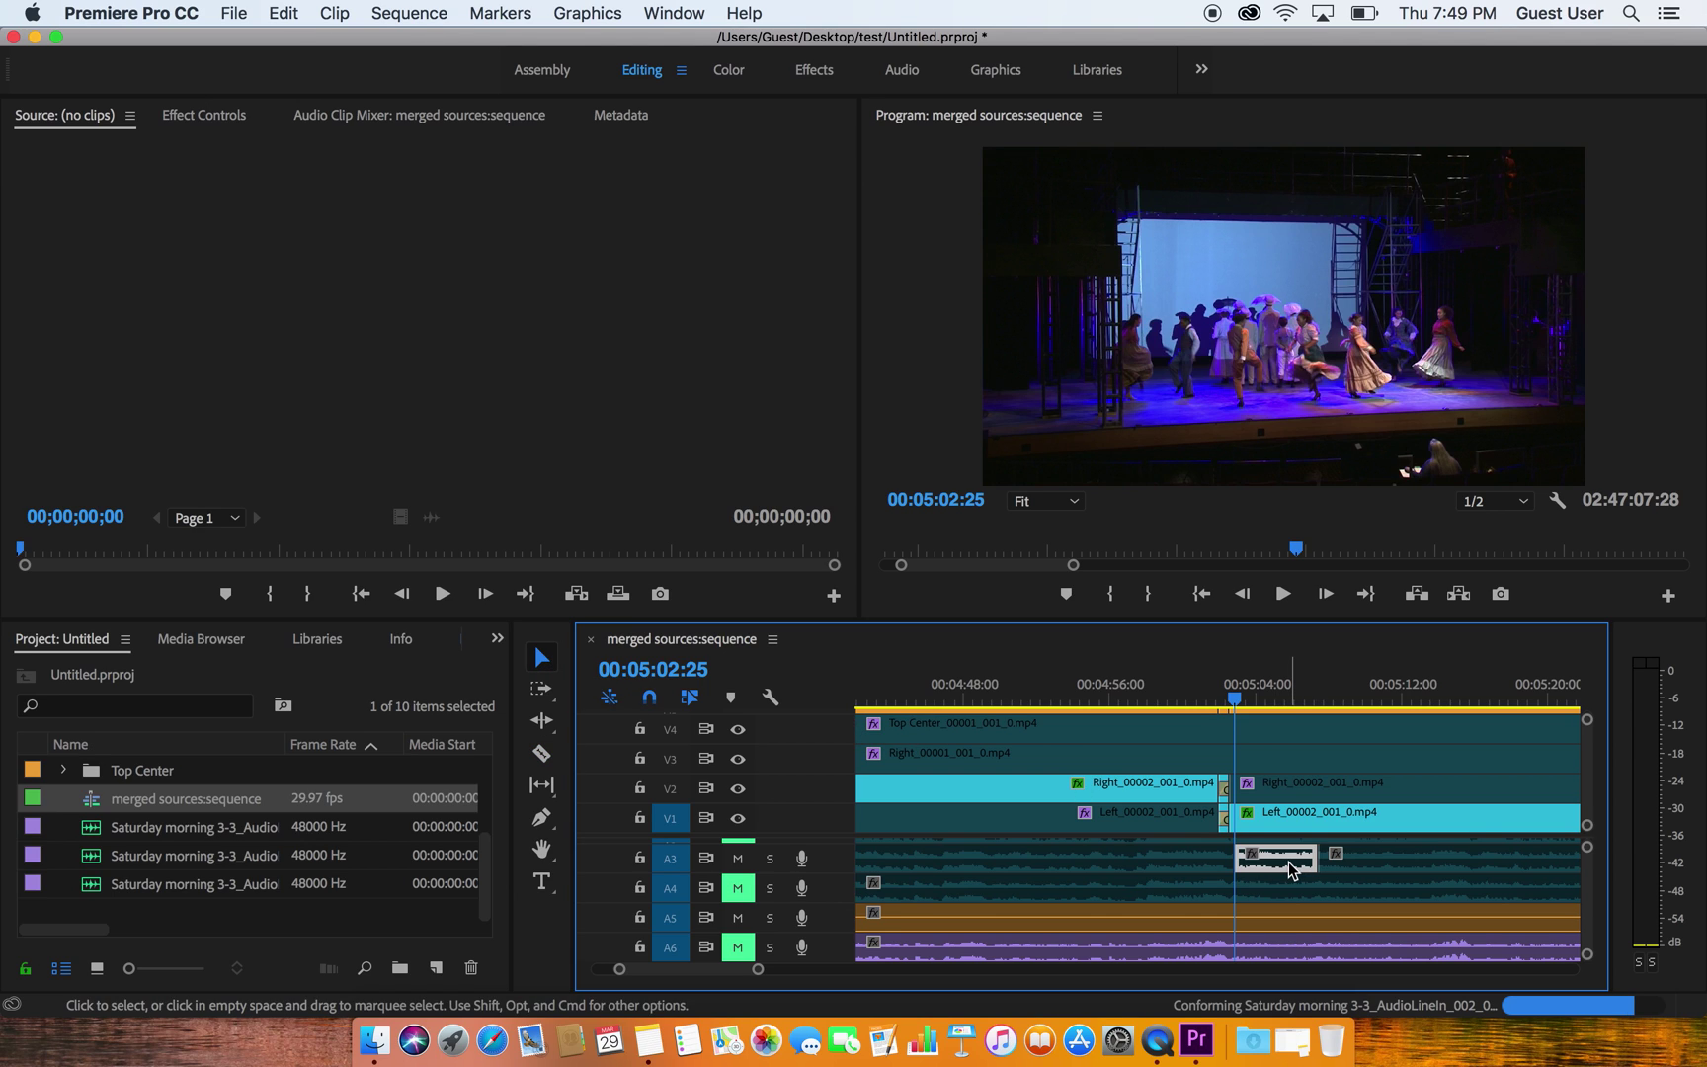
pyautogui.rightClick(1288, 861)
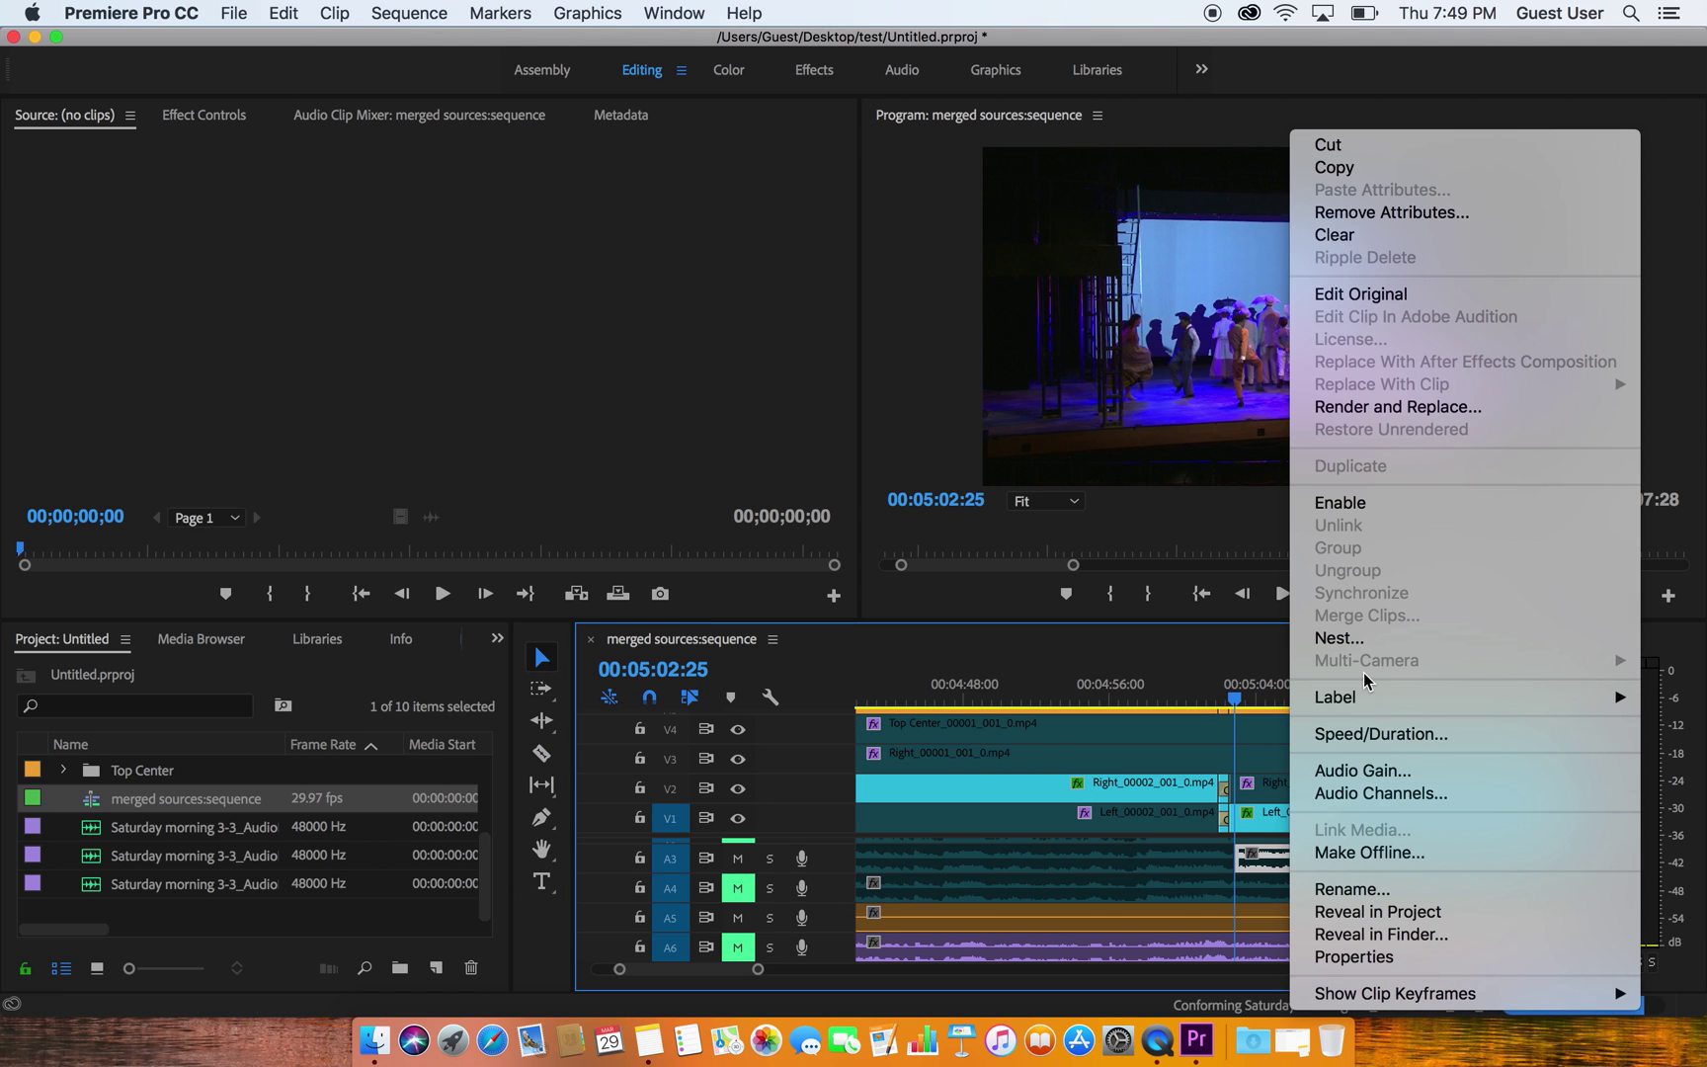
pyautogui.click(1339, 502)
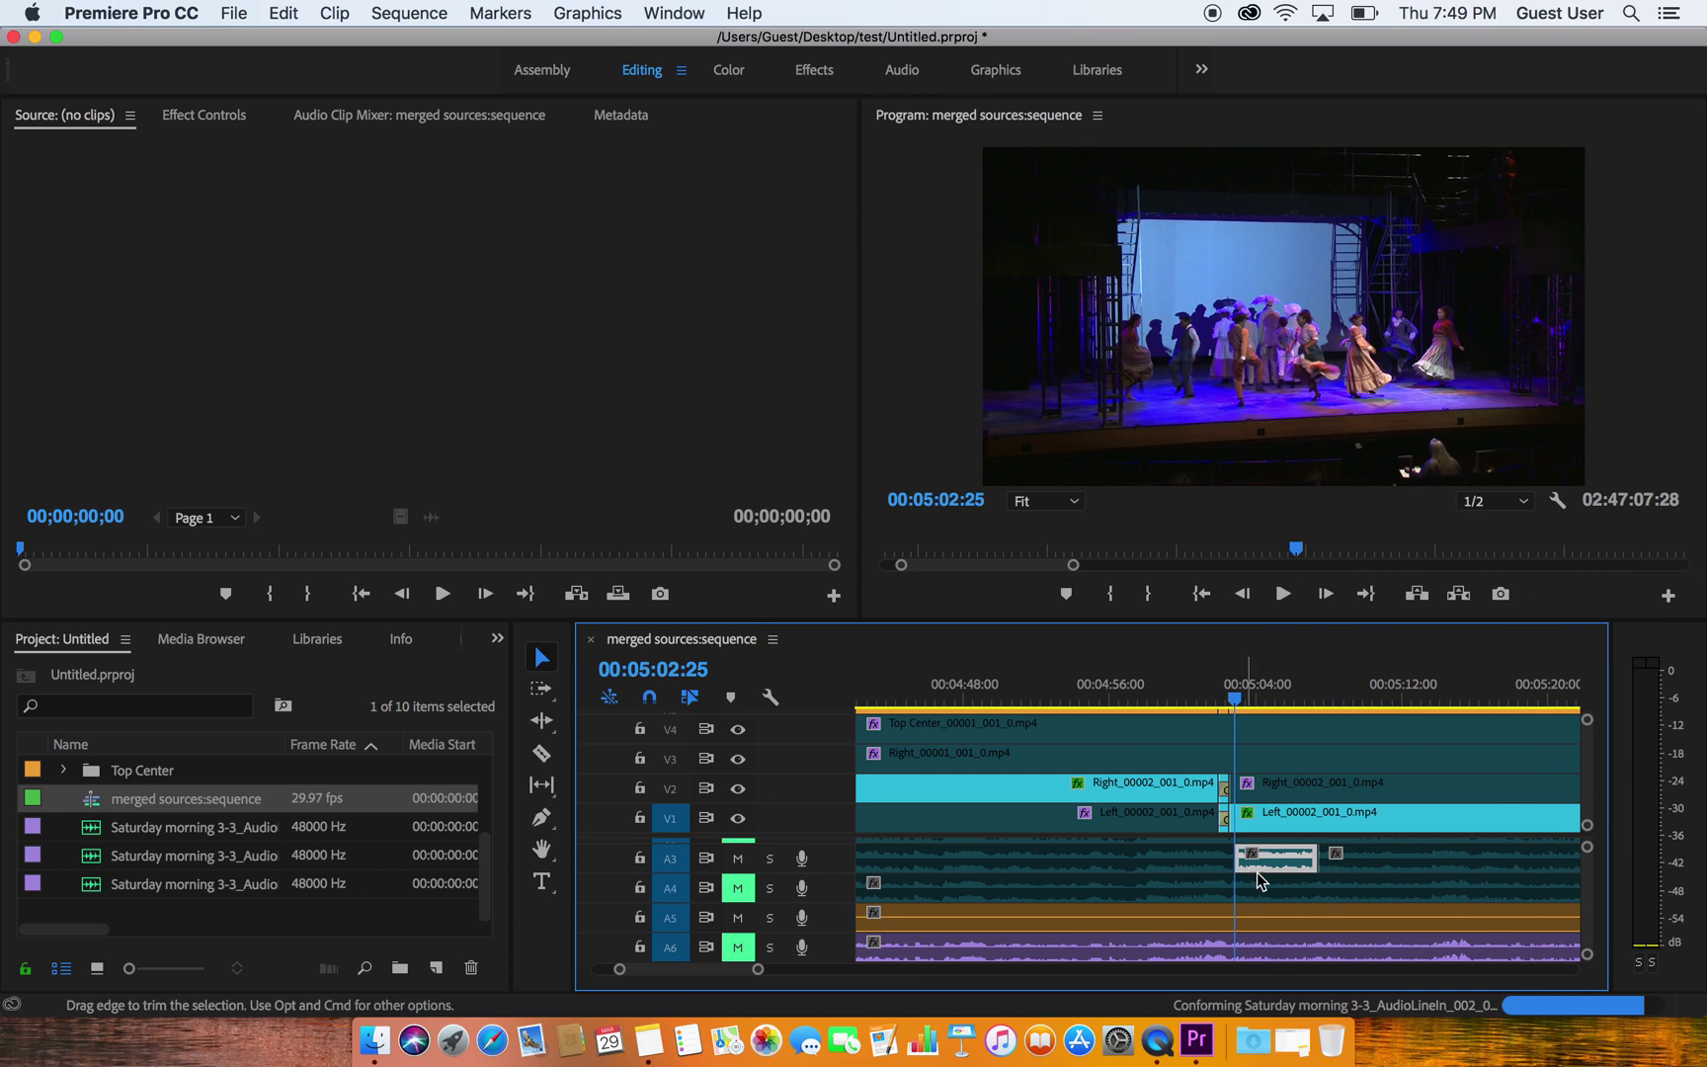